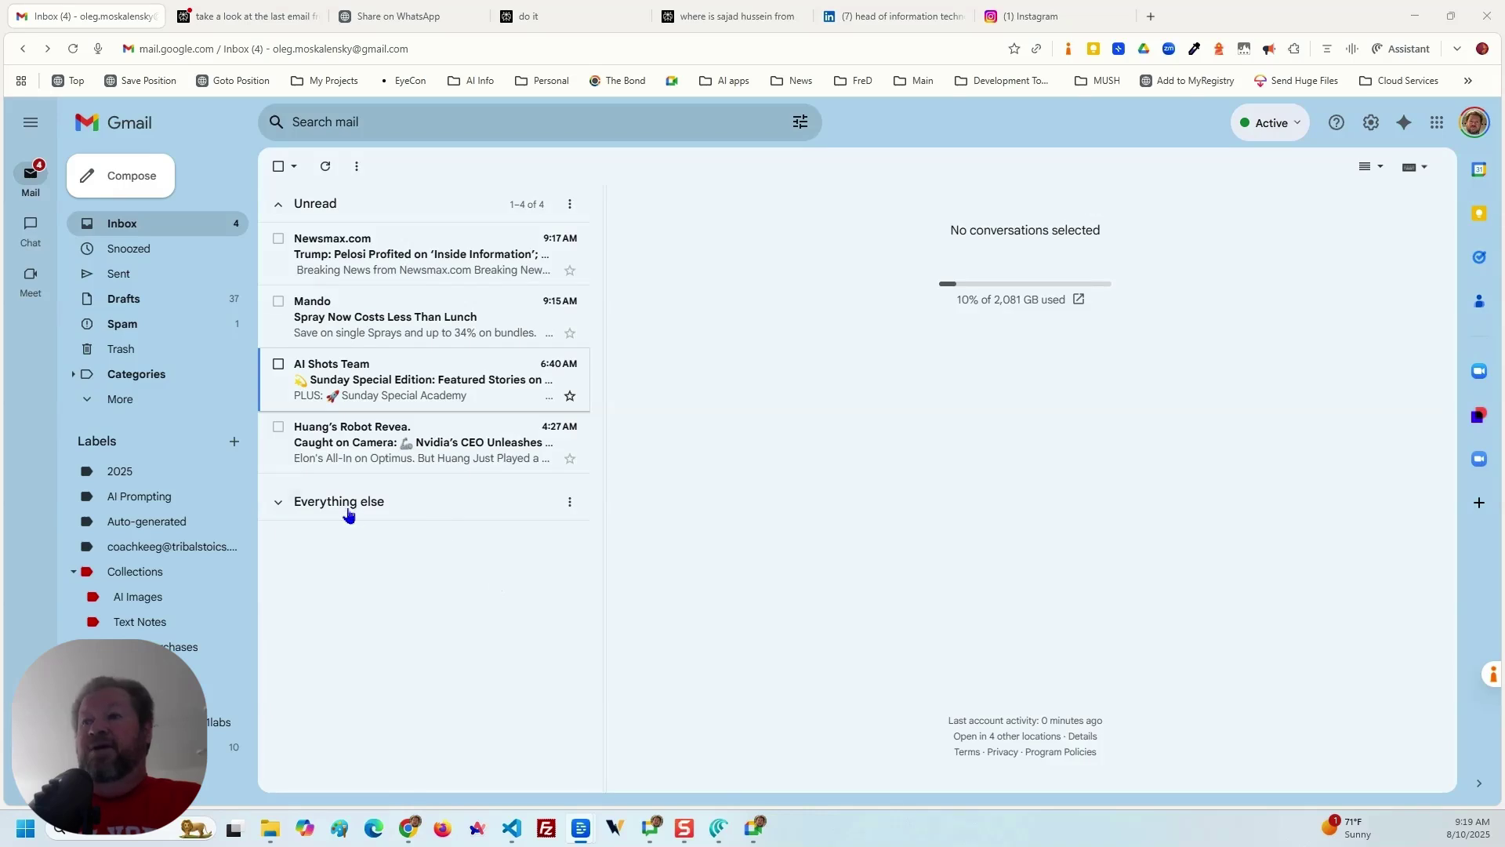
Rerun the earlier organiser search and open the 08.08.25 Speed Networking attendee spreadsheet.
{"action": "left_click", "coordinate": [349, 124]}
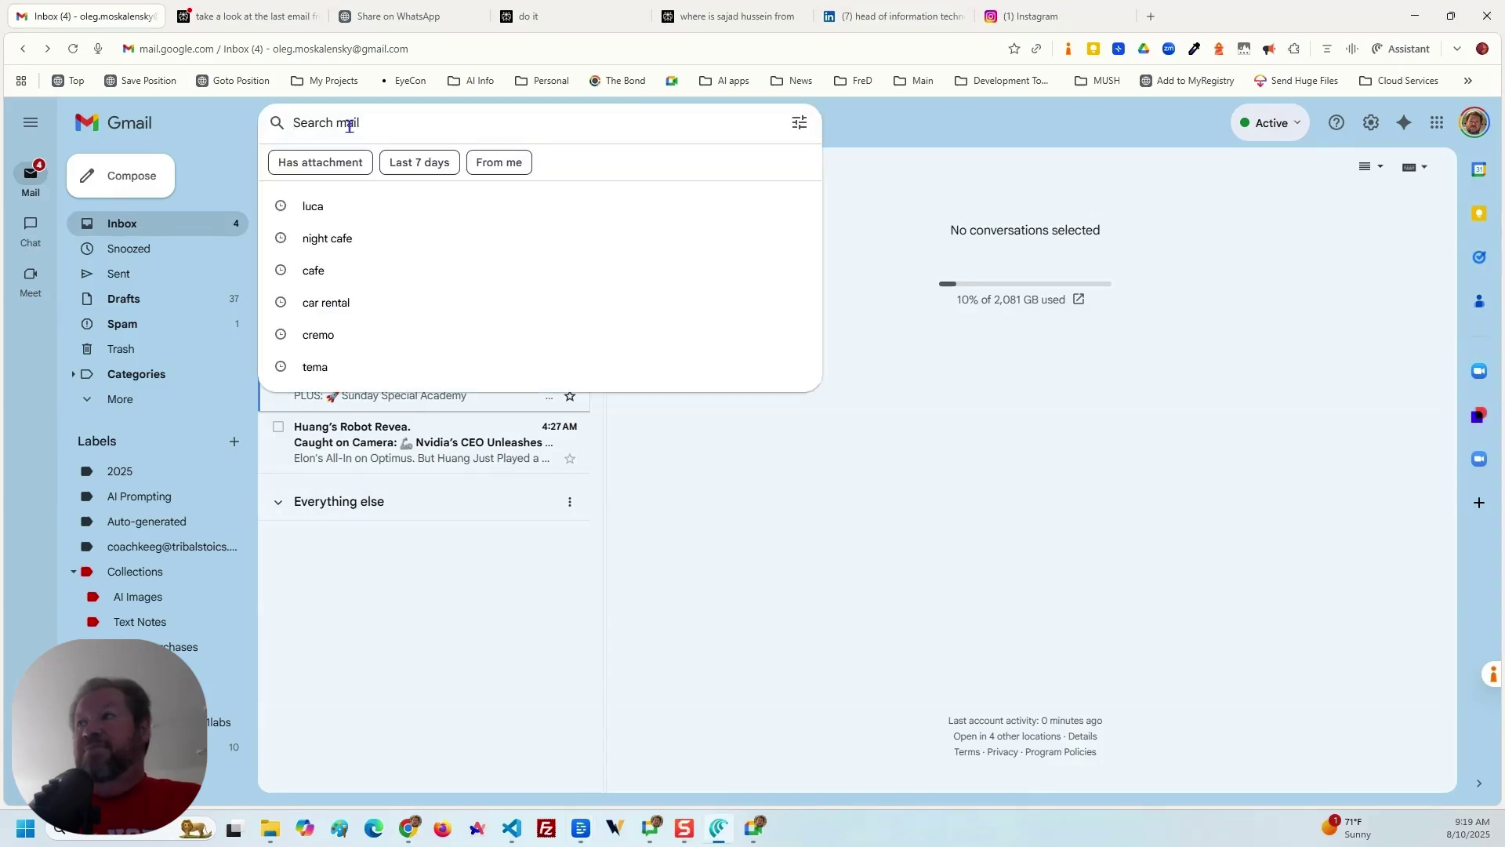
{"action": "left_click", "coordinate": [314, 205]}
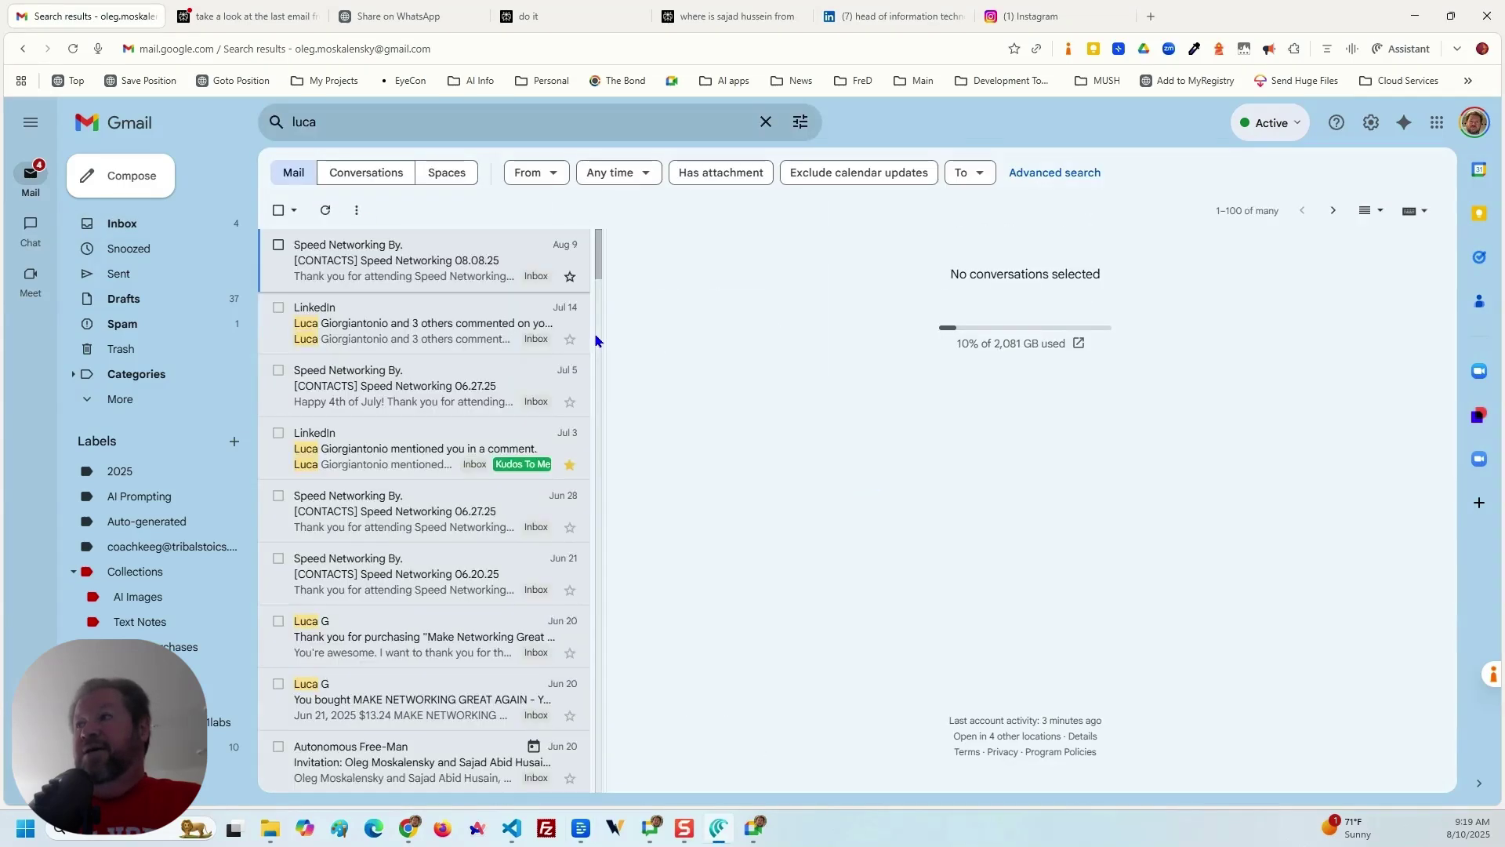
{"action": "key", "text": "Return"}
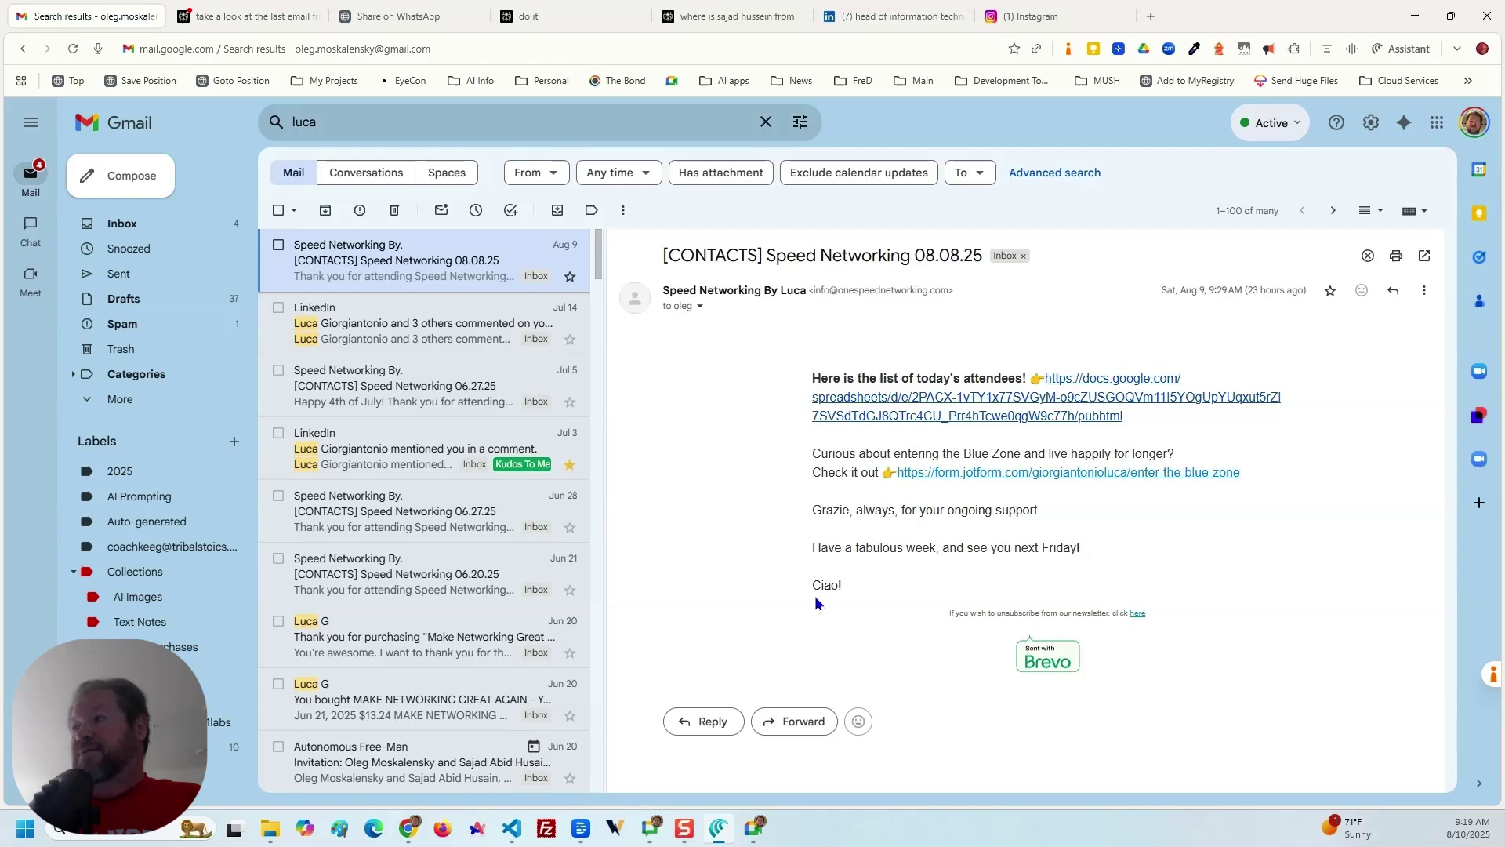
{"action": "left_click", "coordinate": [933, 400]}
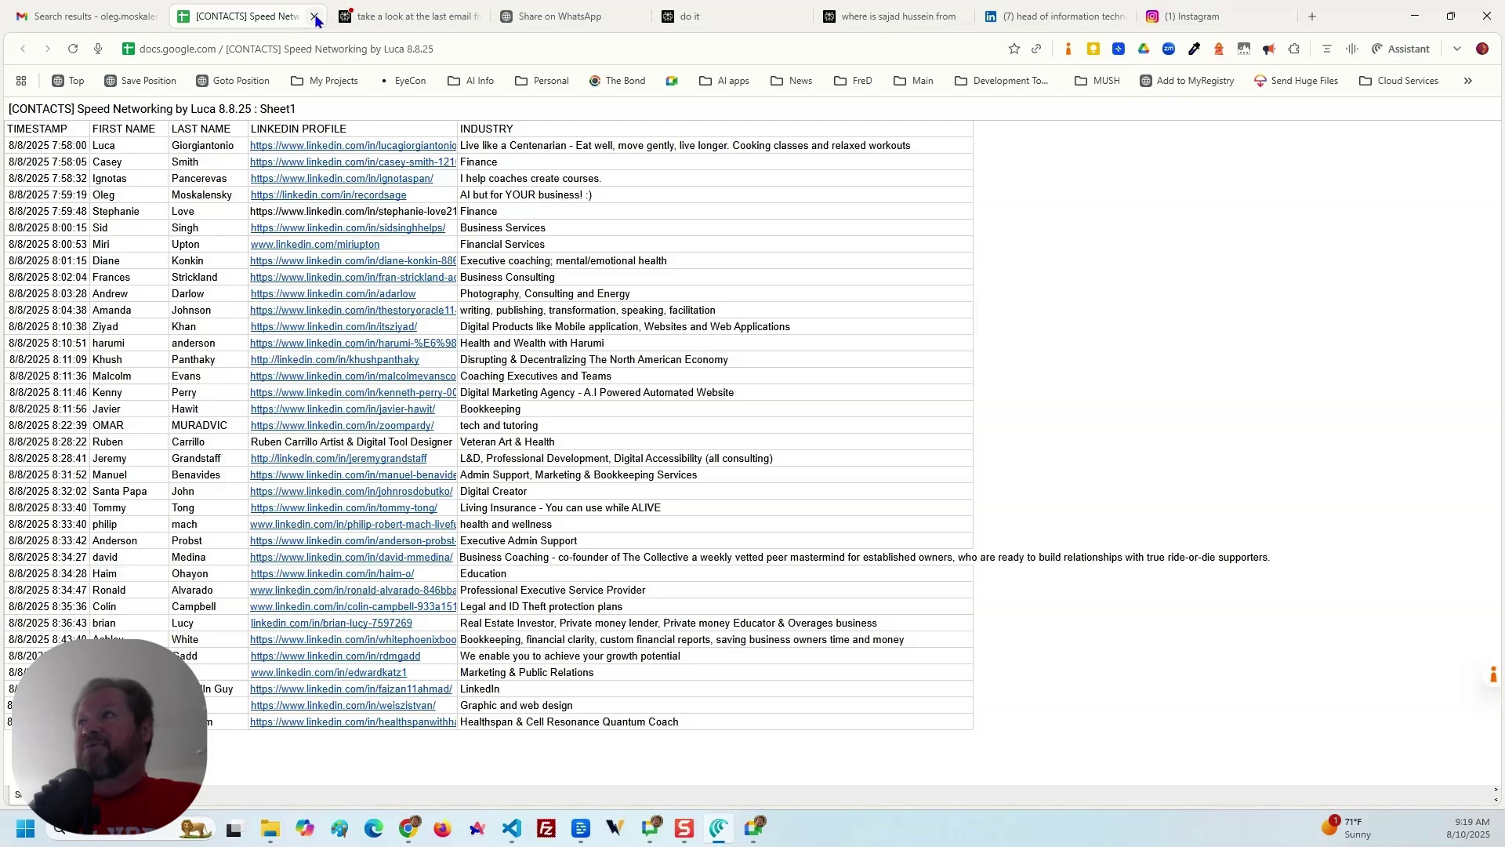
Switch from the attendee spreadsheet to the Perplexity answer ranking whom to contact.
{"action": "key", "text": "ctrl+Tab"}
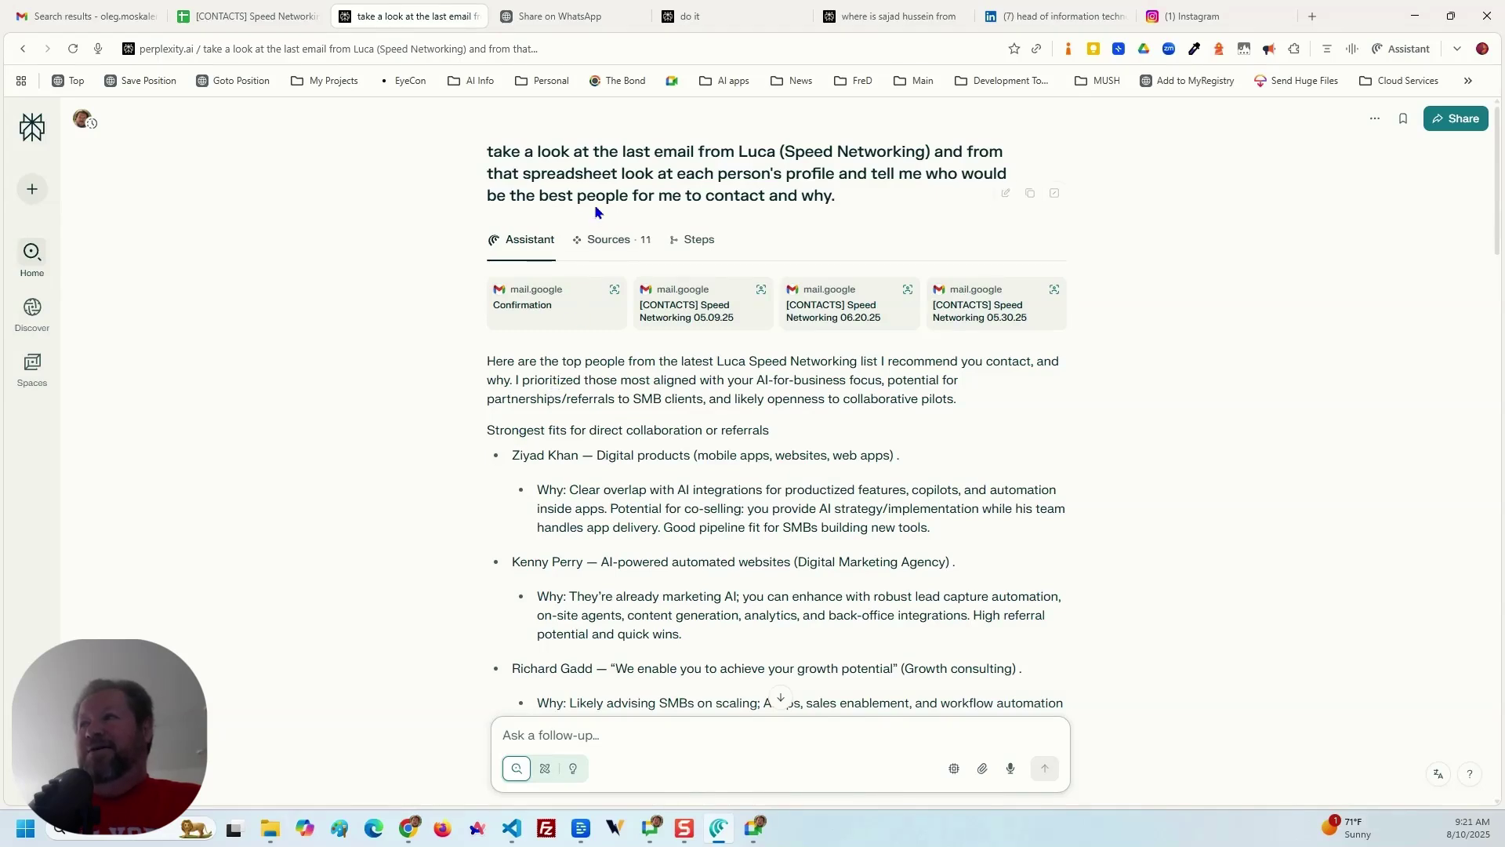
Enlarge the page text and read down to the 'Operational and back-office leverage' contacts.
{"action": "scroll", "coordinate": [695, 335], "scroll_direction": "down", "scroll_amount": 2}
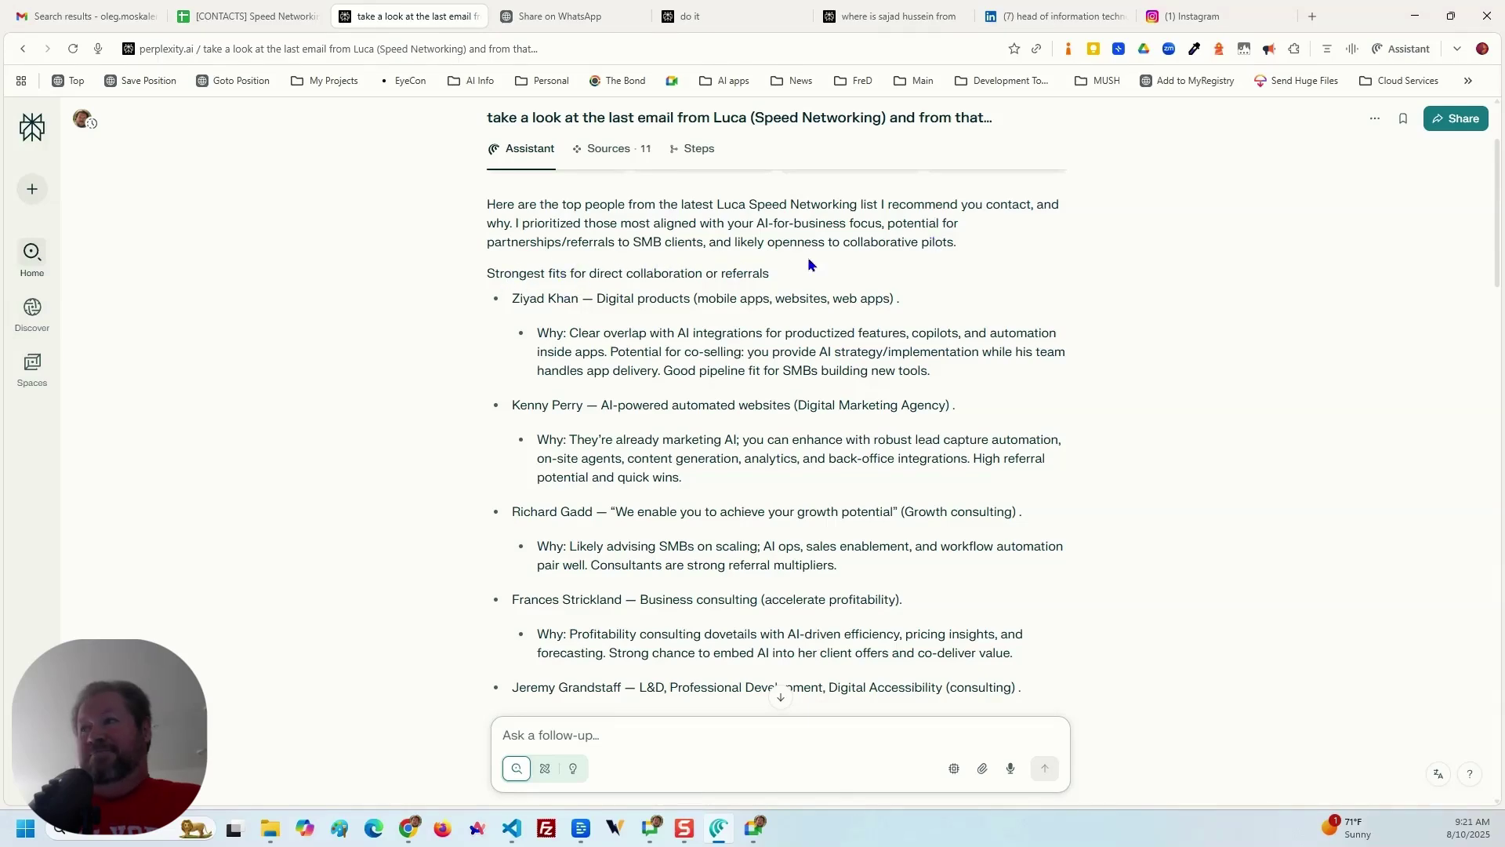
{"action": "key", "text": "ctrl+plus"}
{"action": "key", "text": "ctrl+plus"}
{"action": "key", "text": "ctrl+plus"}
{"action": "key", "text": "ctrl+plus"}
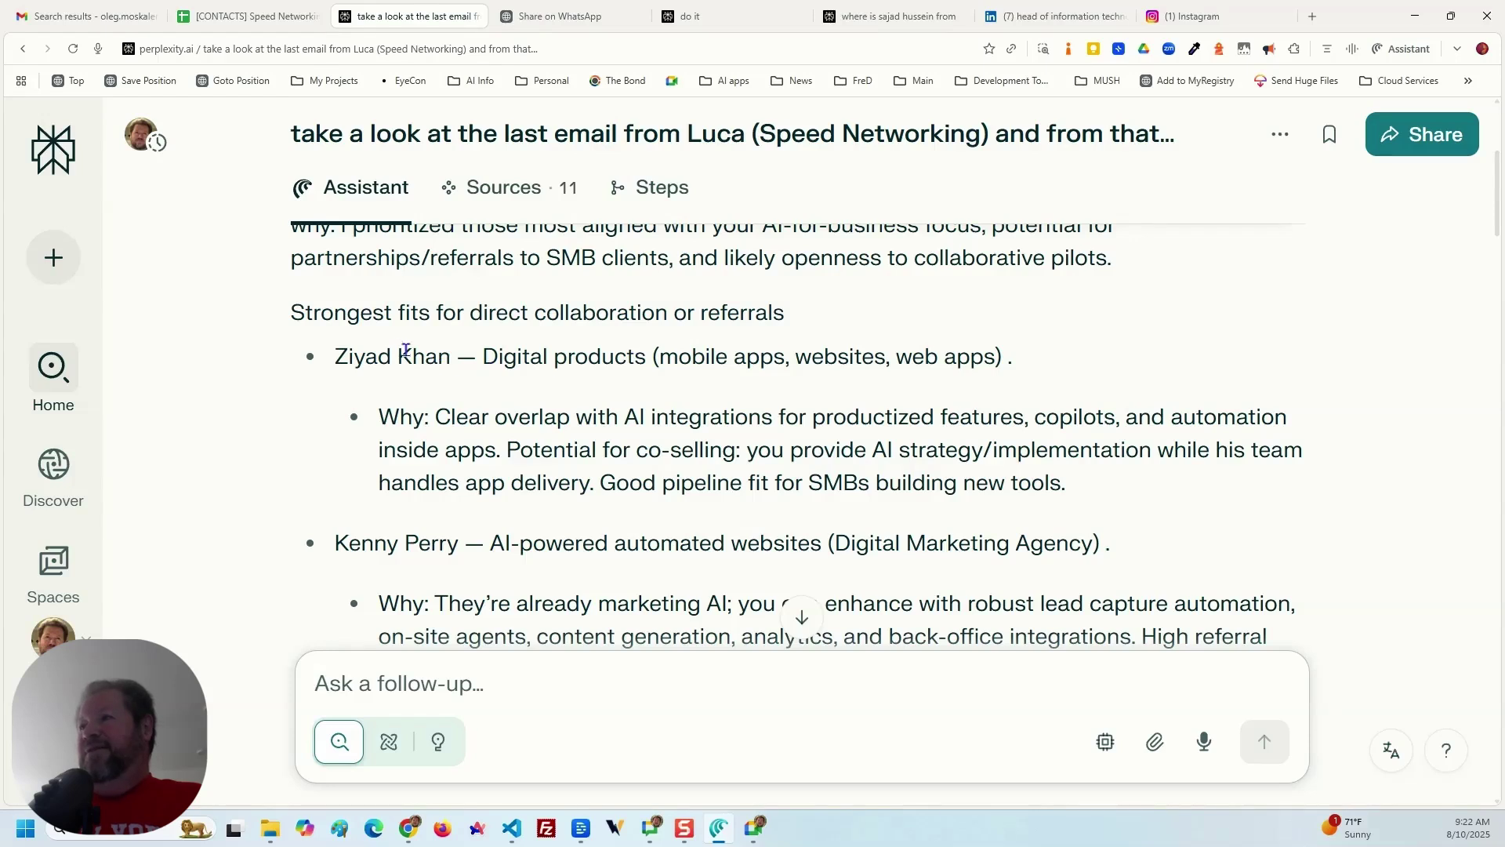
{"action": "scroll", "coordinate": [581, 370], "scroll_direction": "down", "scroll_amount": 1}
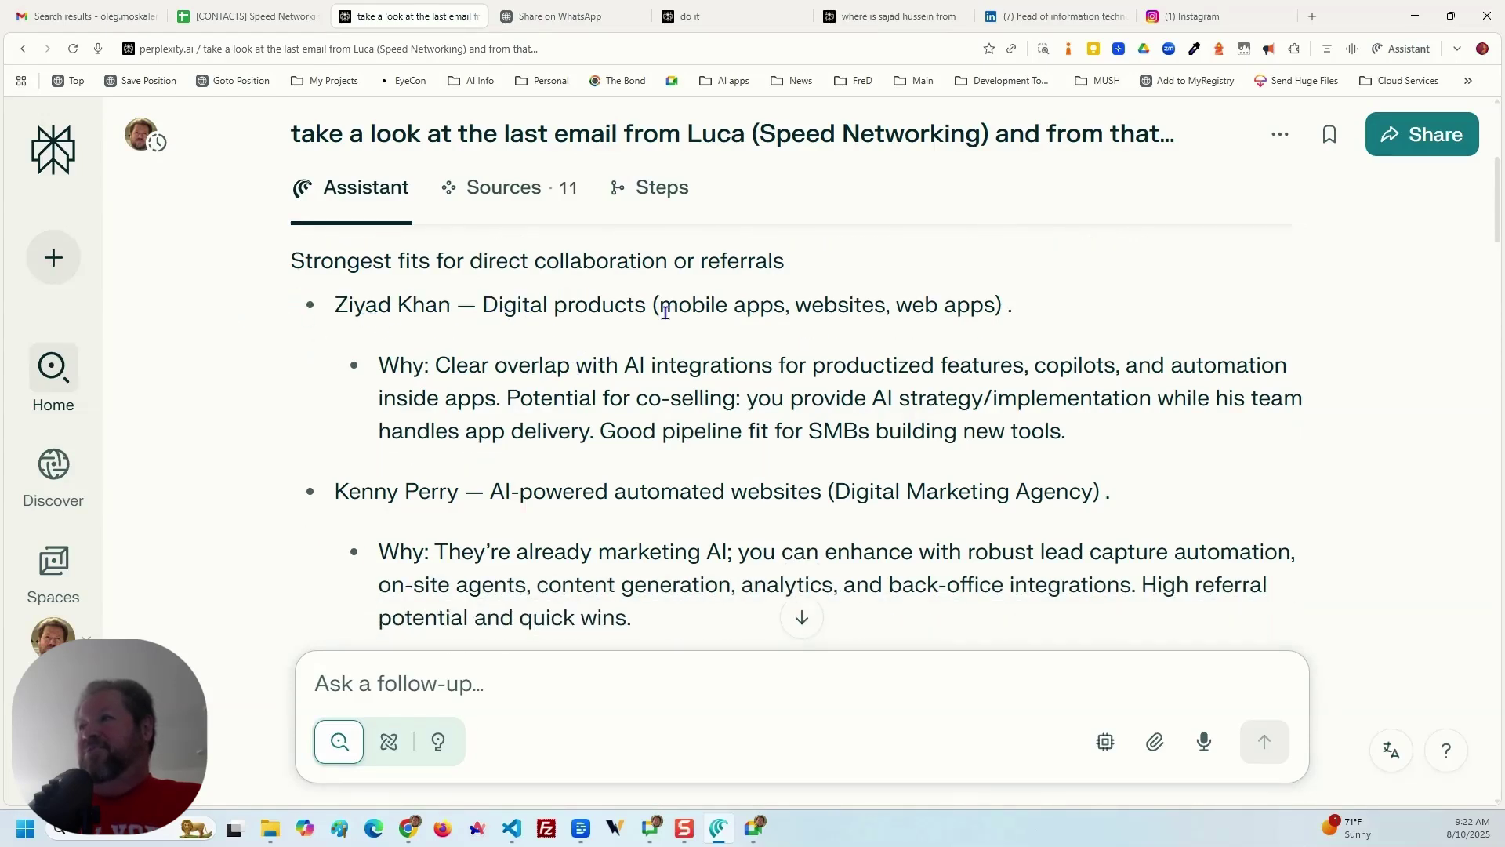
{"action": "scroll", "coordinate": [620, 360], "scroll_direction": "down", "scroll_amount": 2}
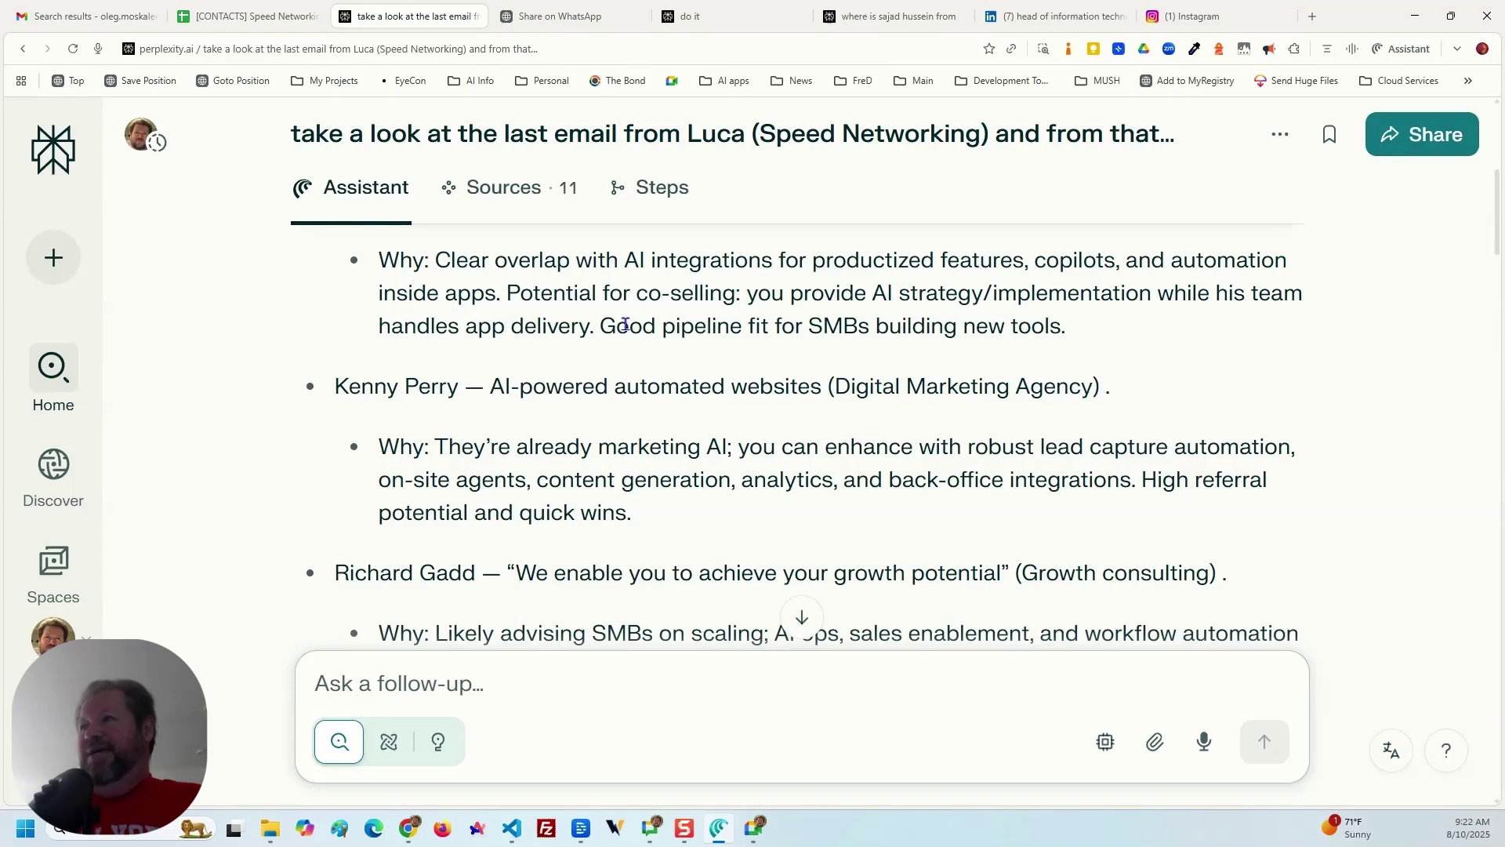
{"action": "scroll", "coordinate": [626, 324], "scroll_direction": "down", "scroll_amount": 1}
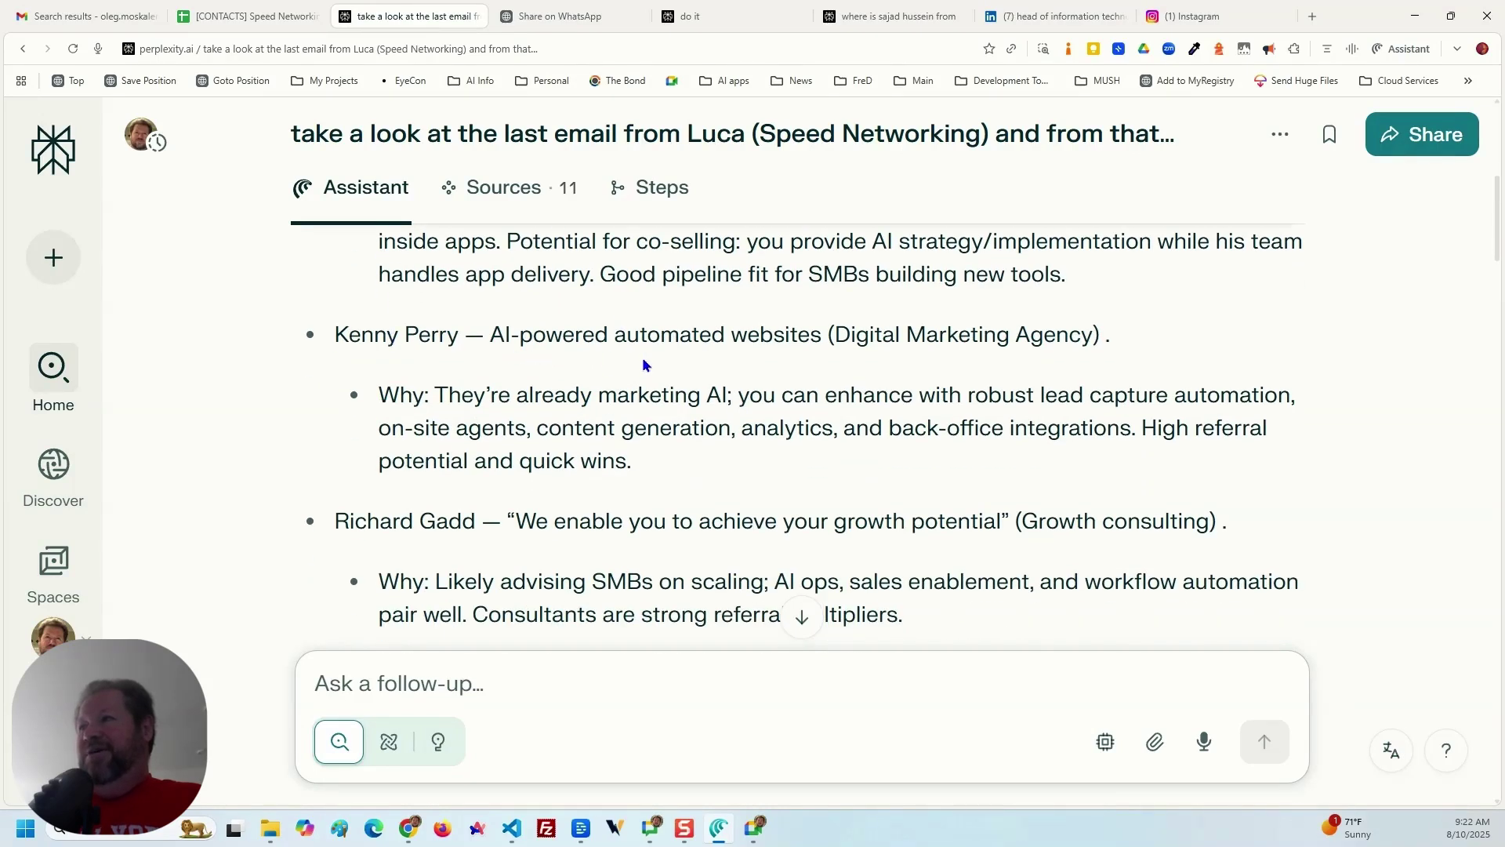
{"action": "scroll", "coordinate": [595, 370], "scroll_direction": "down", "scroll_amount": 1}
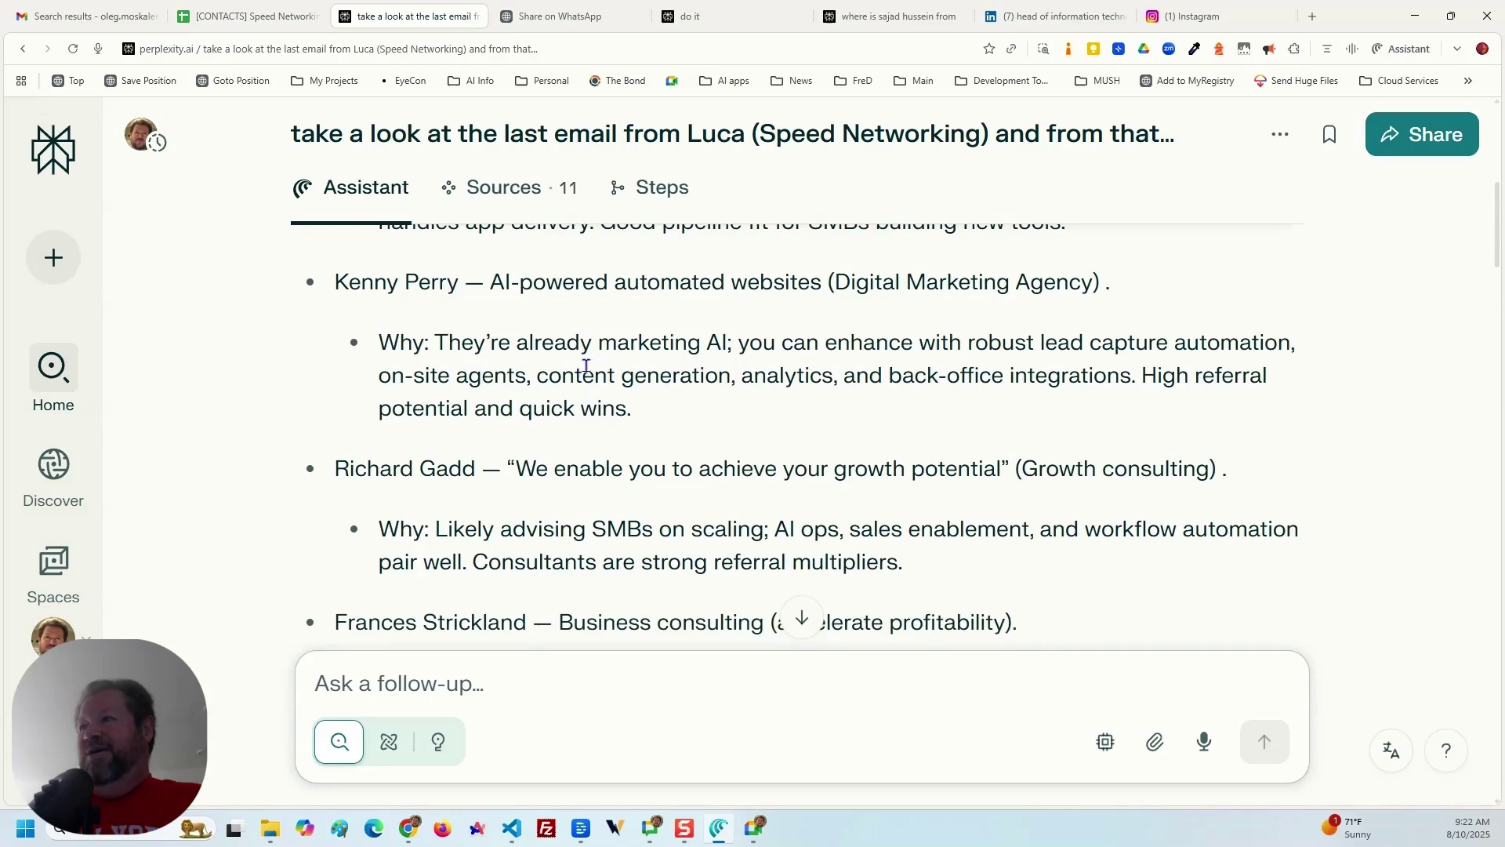
{"action": "scroll", "coordinate": [599, 439], "scroll_direction": "down", "scroll_amount": 3}
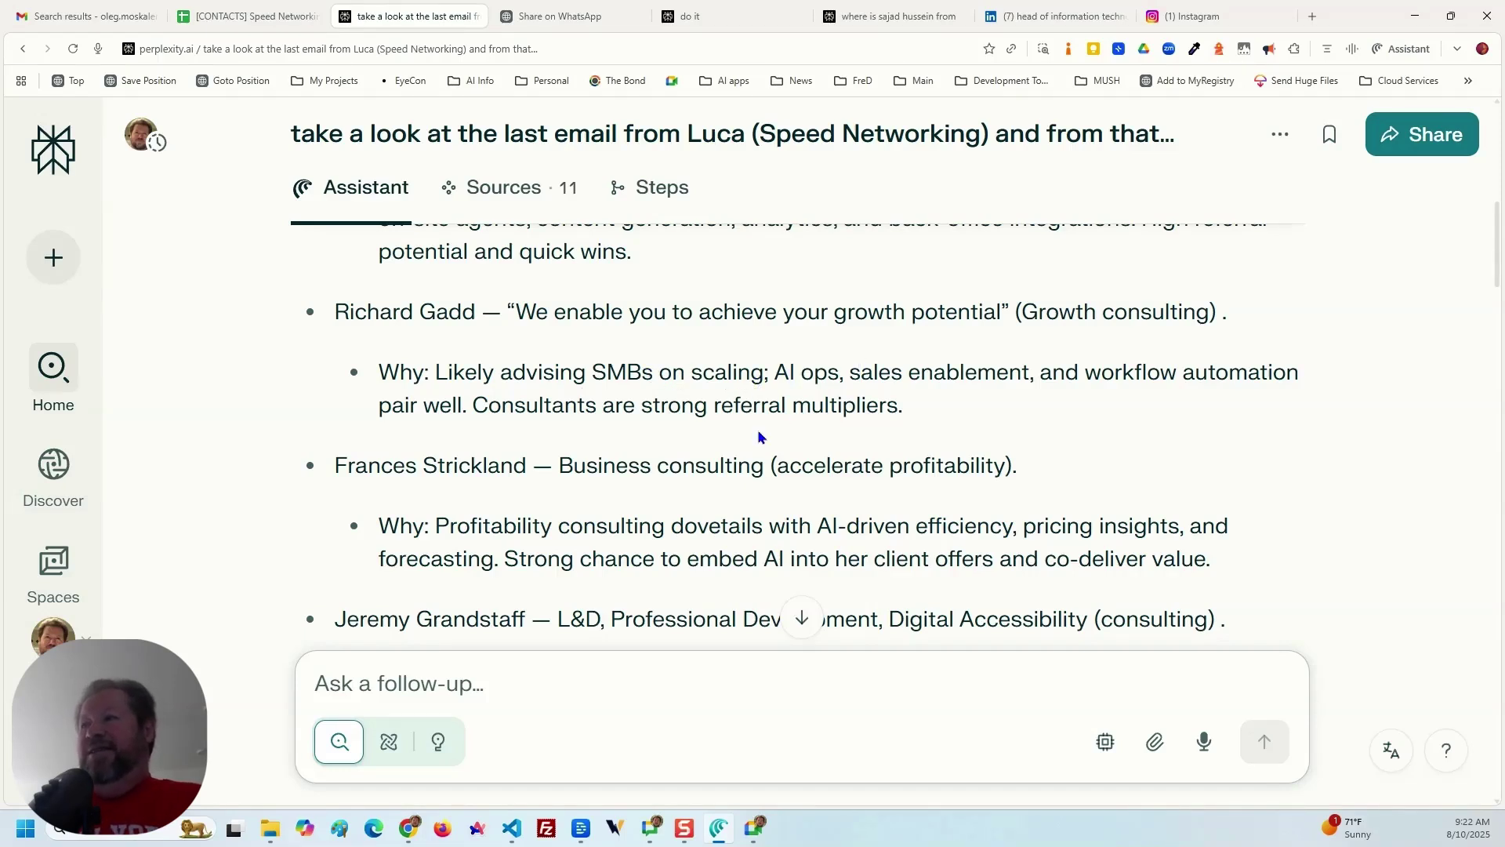
{"action": "scroll", "coordinate": [637, 487], "scroll_direction": "down", "scroll_amount": 2}
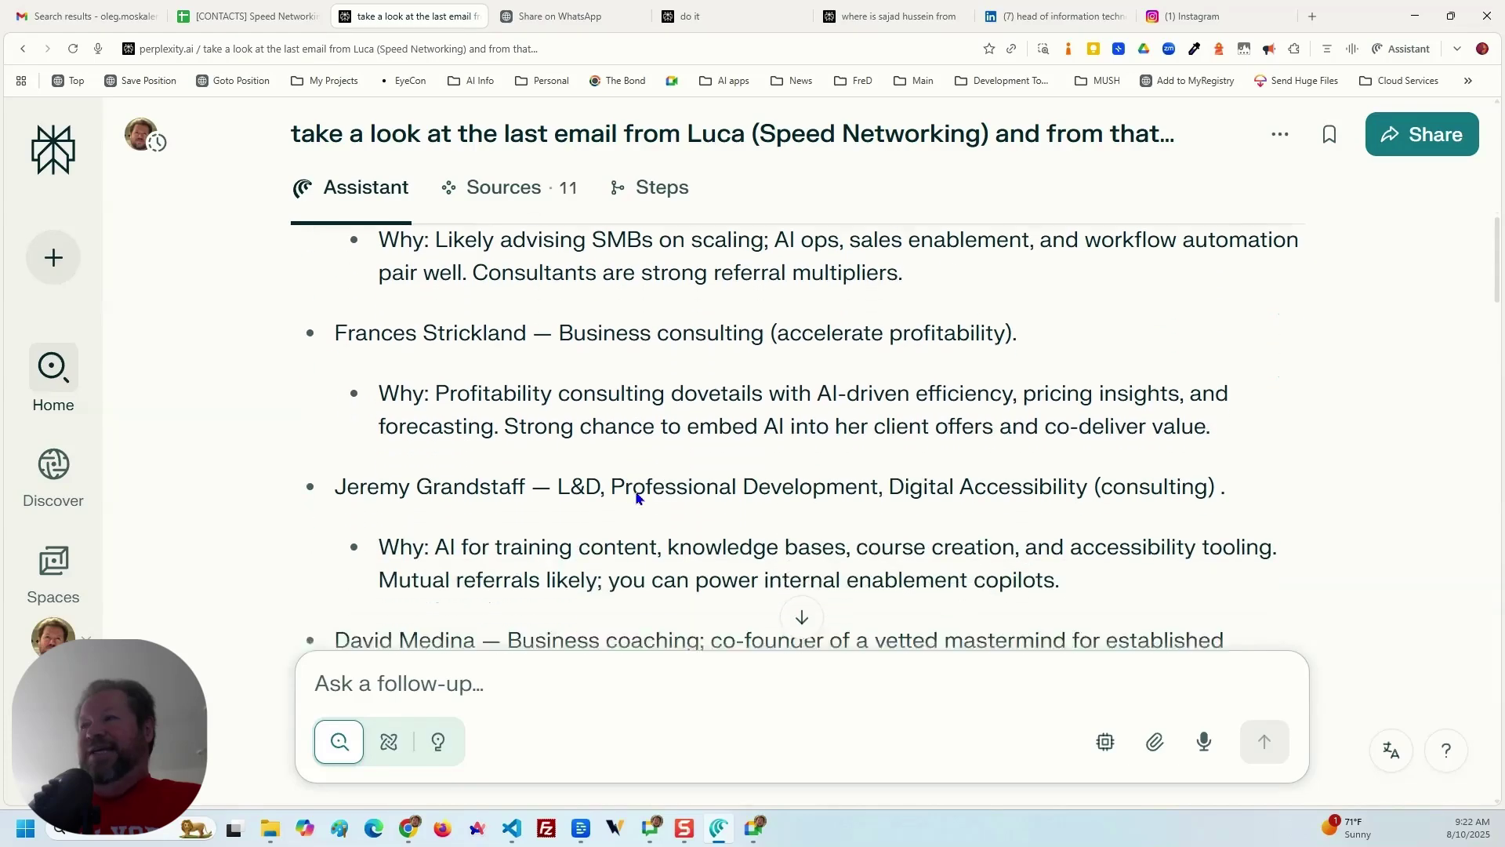
{"action": "scroll", "coordinate": [635, 491], "scroll_direction": "down", "scroll_amount": 1}
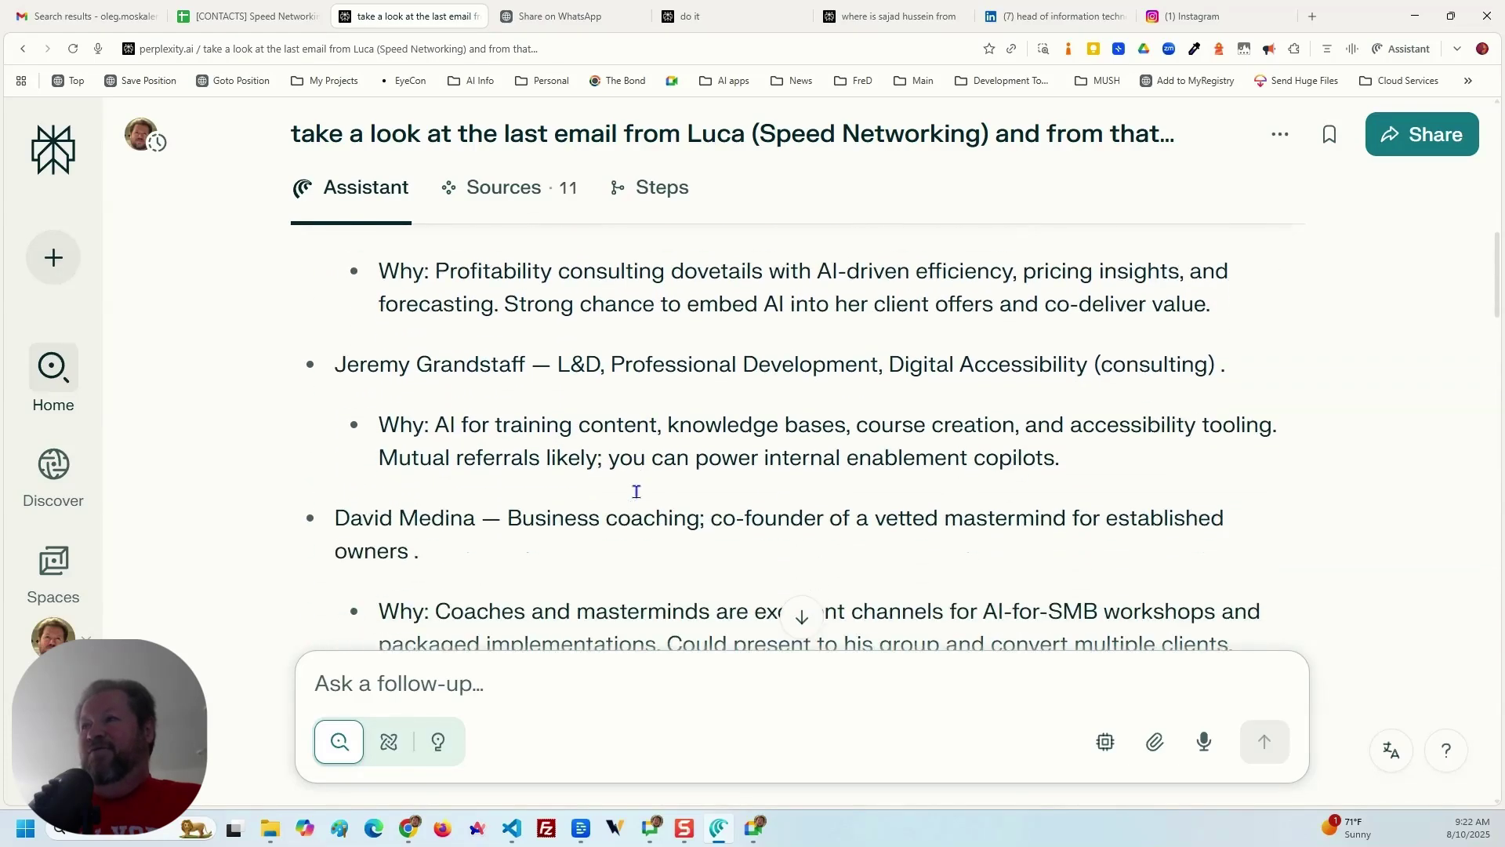
{"action": "scroll", "coordinate": [633, 491], "scroll_direction": "down", "scroll_amount": 4}
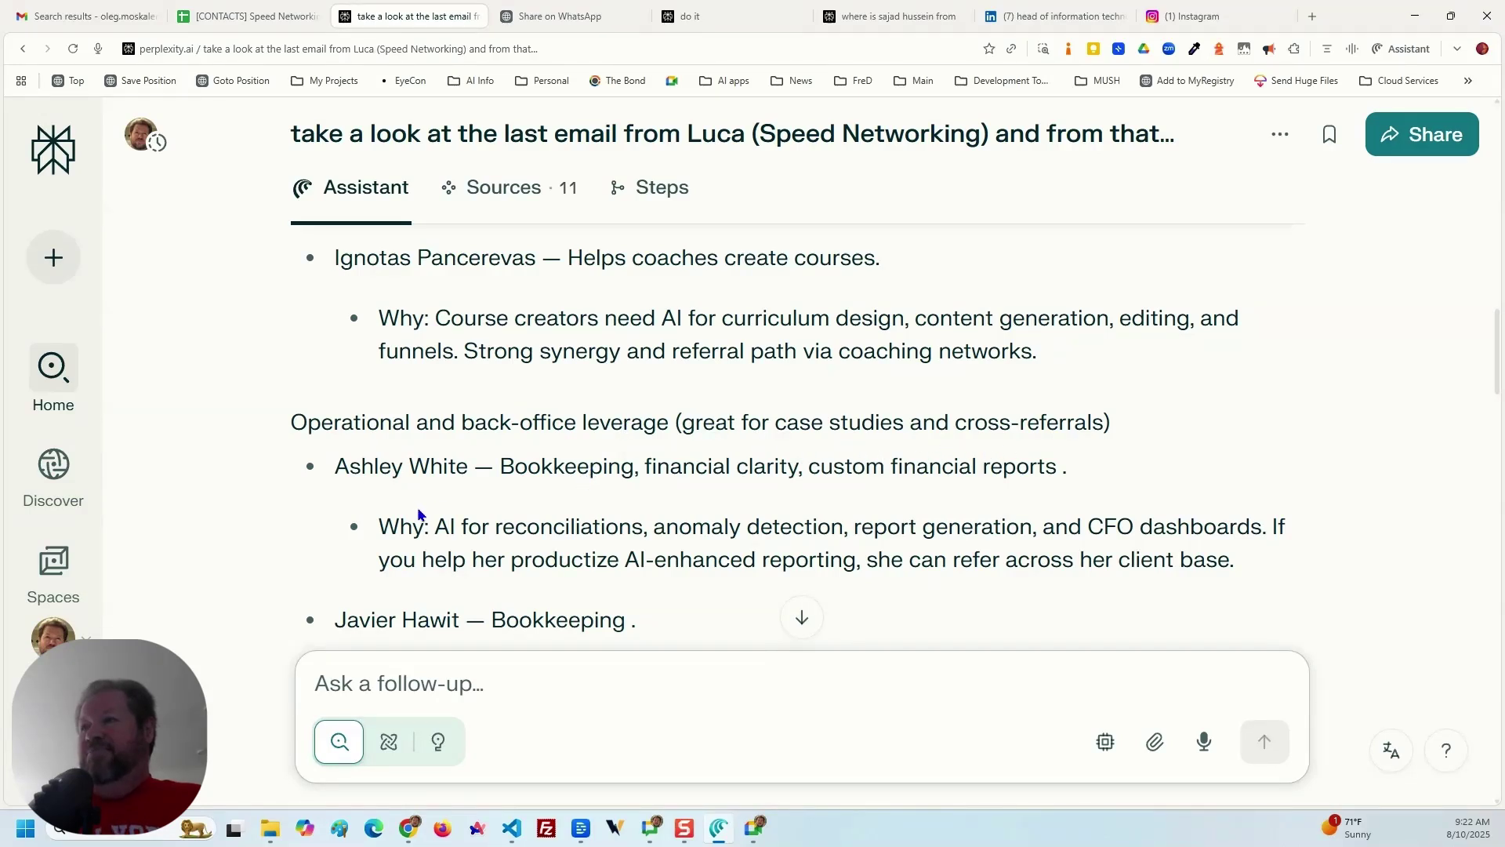
{"action": "scroll", "coordinate": [419, 515], "scroll_direction": "down", "scroll_amount": 1}
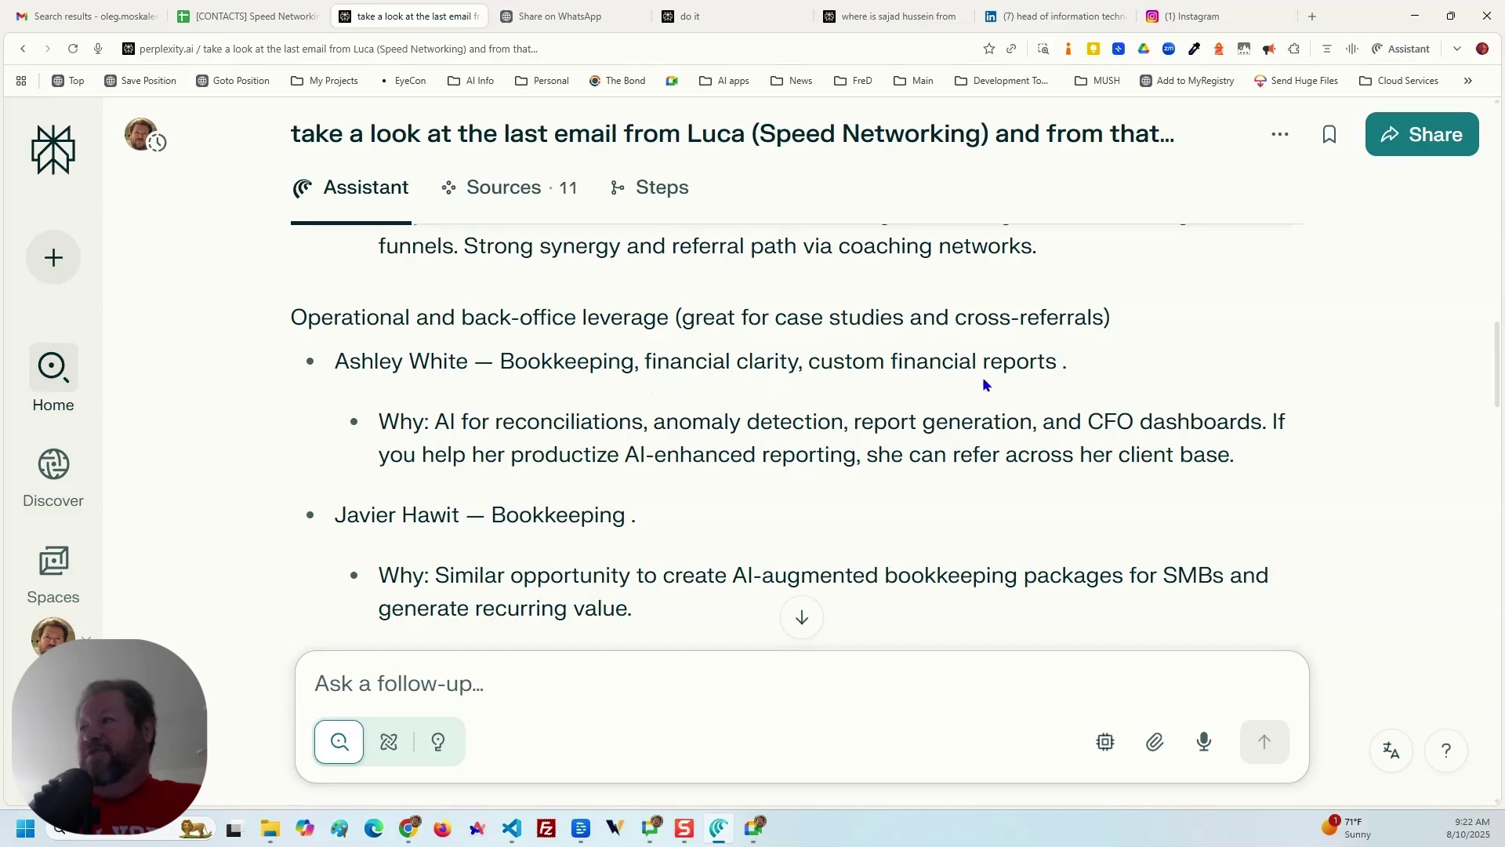
{"action": "scroll", "coordinate": [1014, 377], "scroll_direction": "down", "scroll_amount": 1}
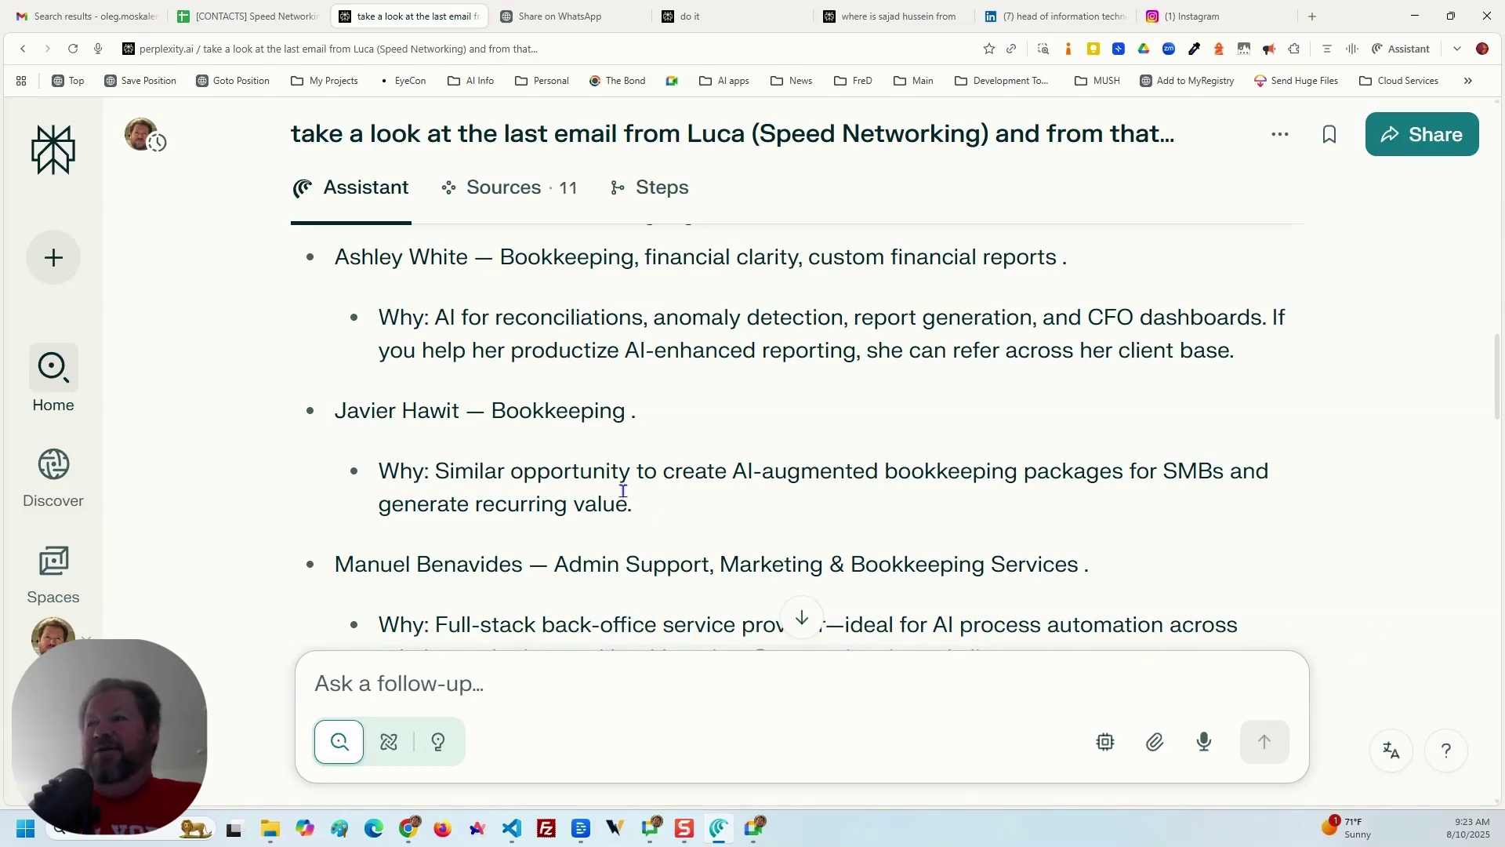
{"action": "scroll", "coordinate": [592, 486], "scroll_direction": "down", "scroll_amount": 1}
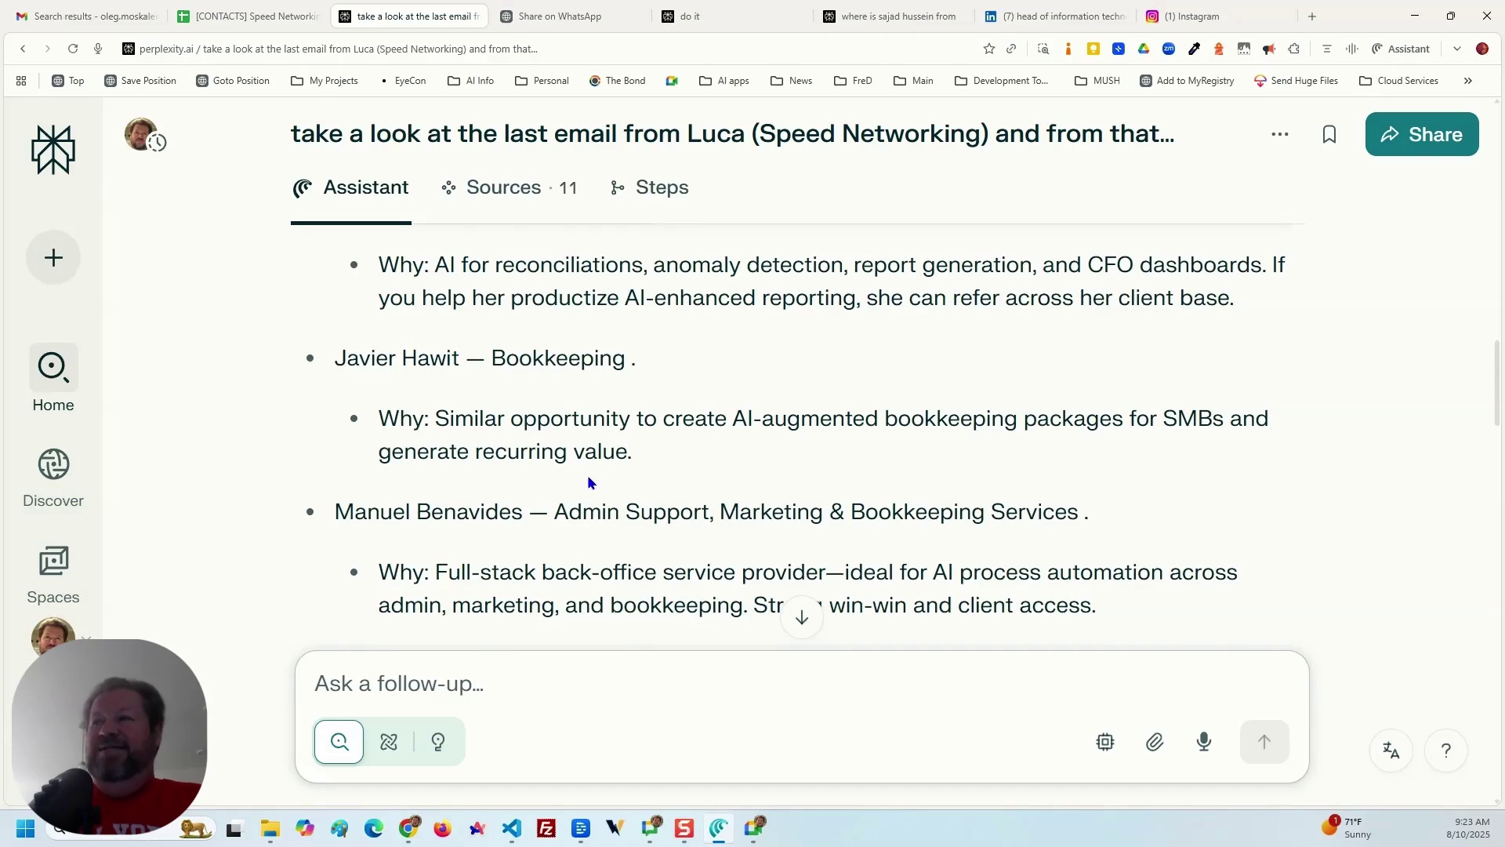
{"action": "scroll", "coordinate": [611, 497], "scroll_direction": "down", "scroll_amount": 5}
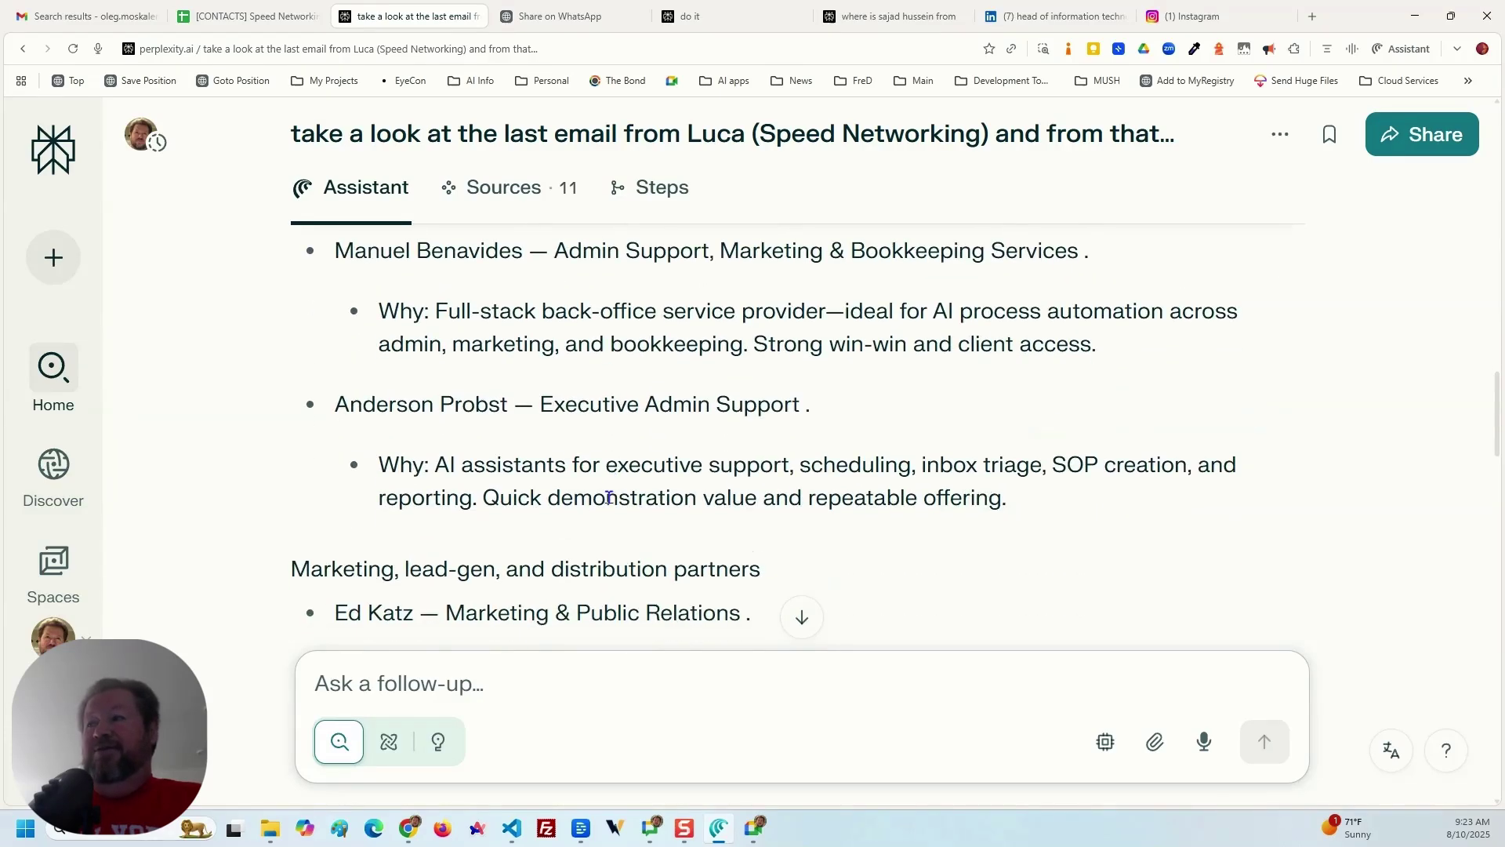
{"action": "scroll", "coordinate": [608, 495], "scroll_direction": "down", "scroll_amount": 3}
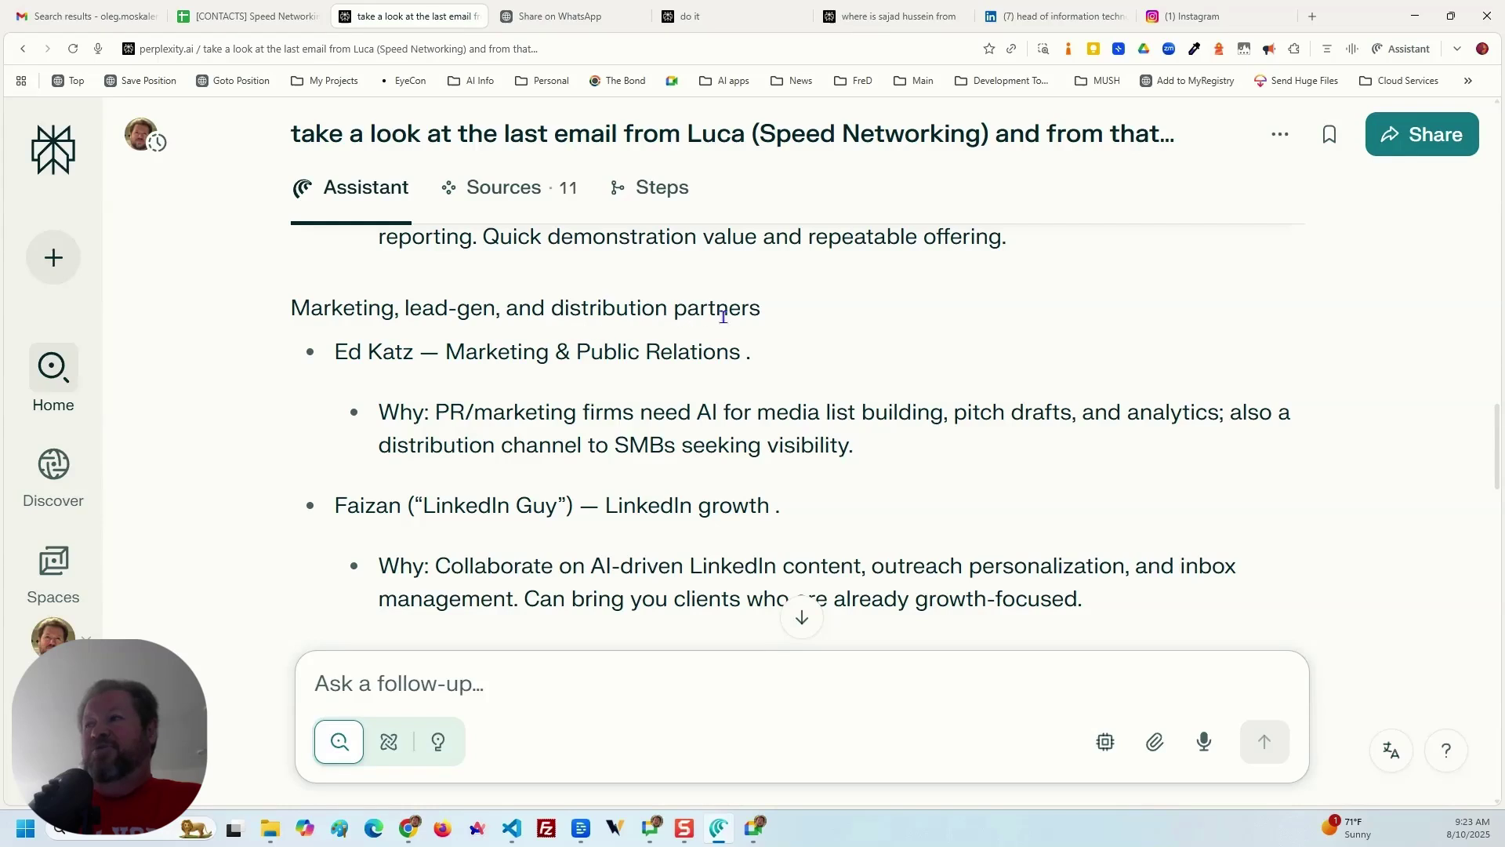
{"action": "scroll", "coordinate": [584, 412], "scroll_direction": "down", "scroll_amount": 2}
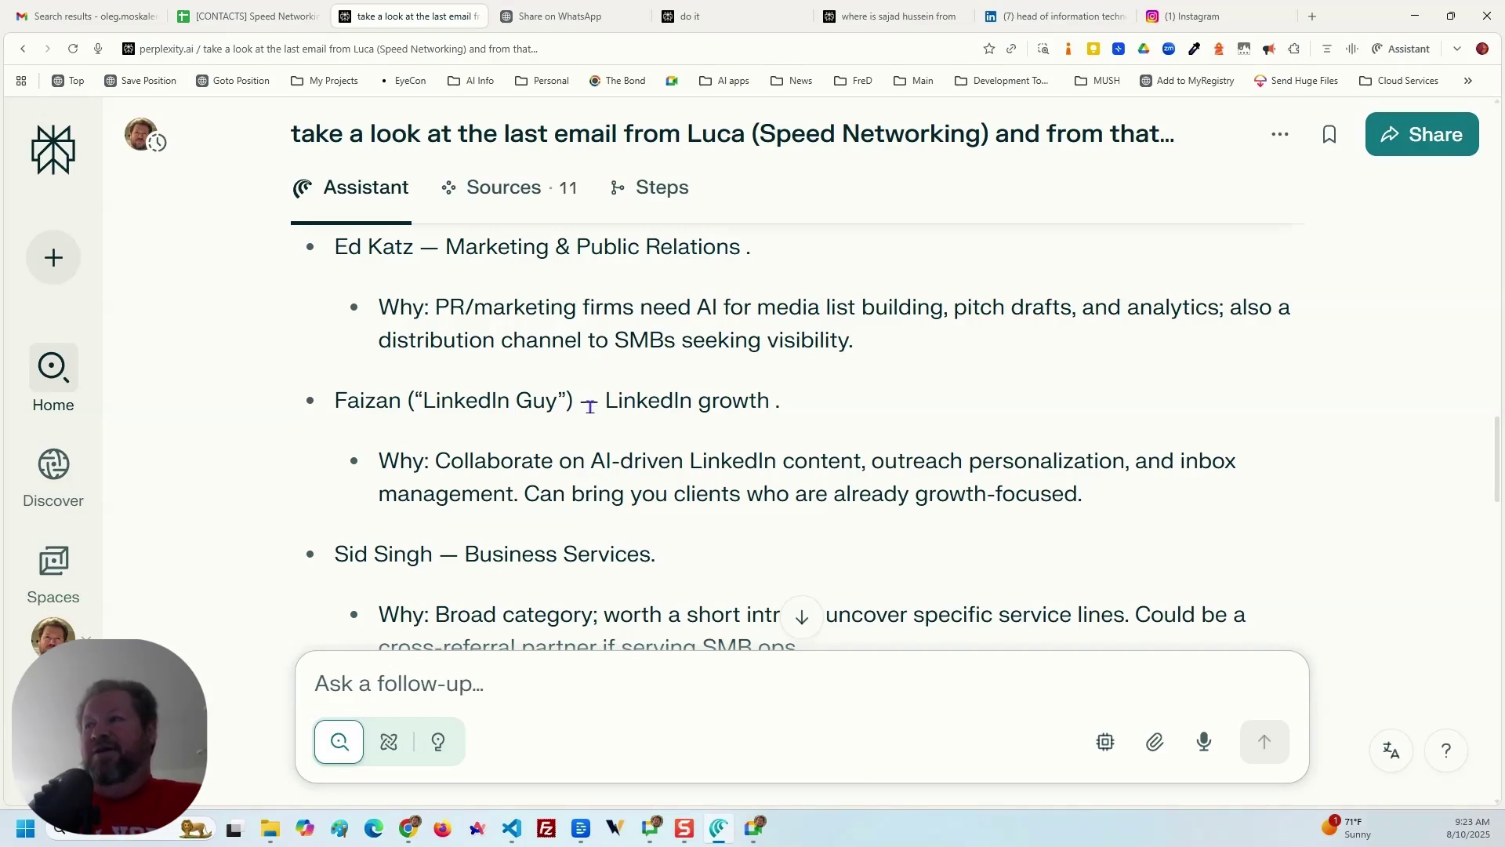
{"action": "scroll", "coordinate": [549, 439], "scroll_direction": "down", "scroll_amount": 4}
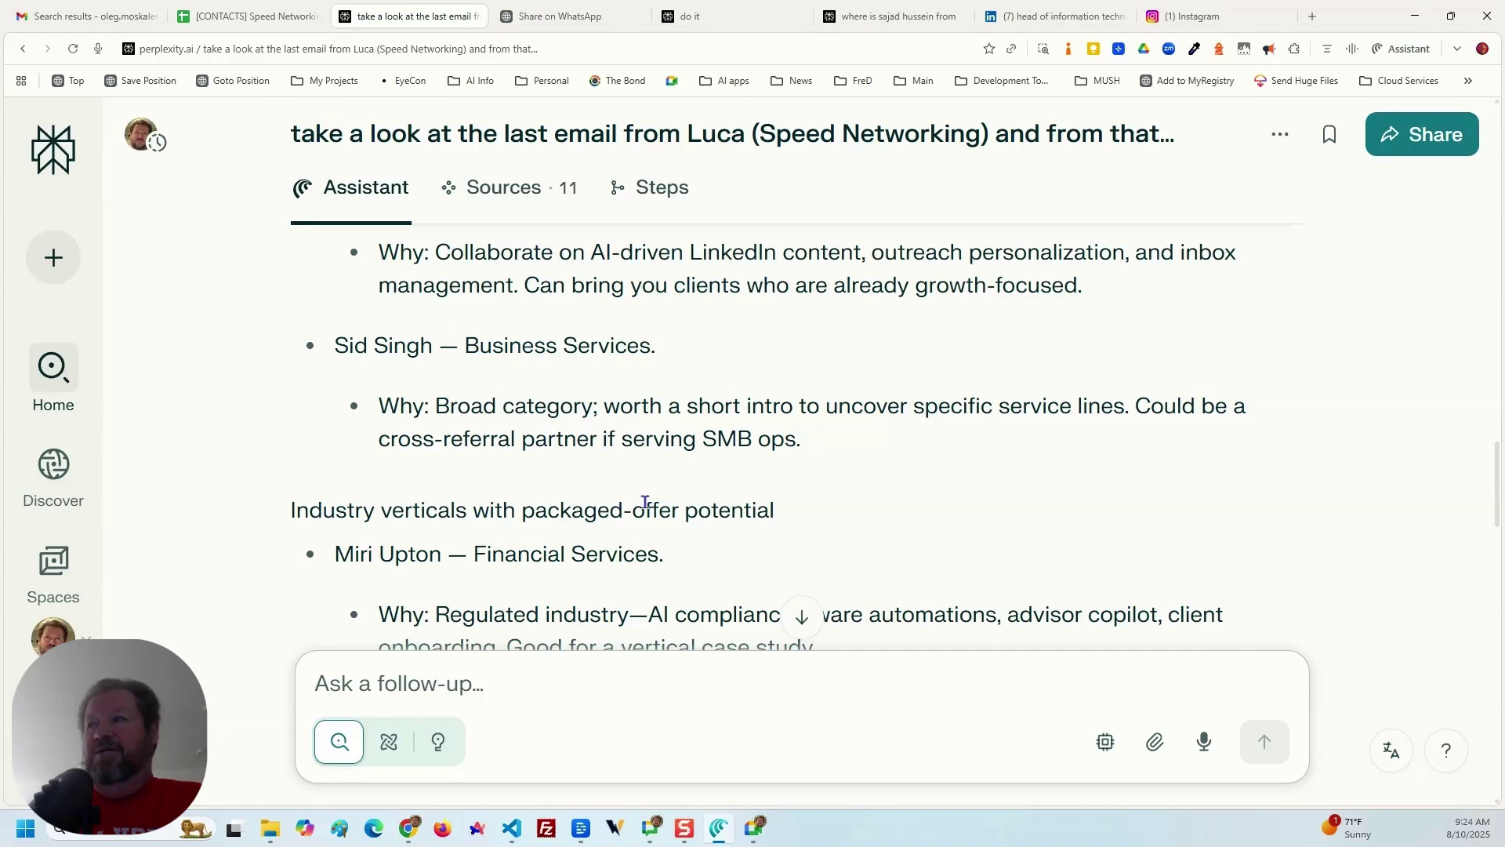
{"action": "scroll", "coordinate": [644, 435], "scroll_direction": "down", "scroll_amount": 2}
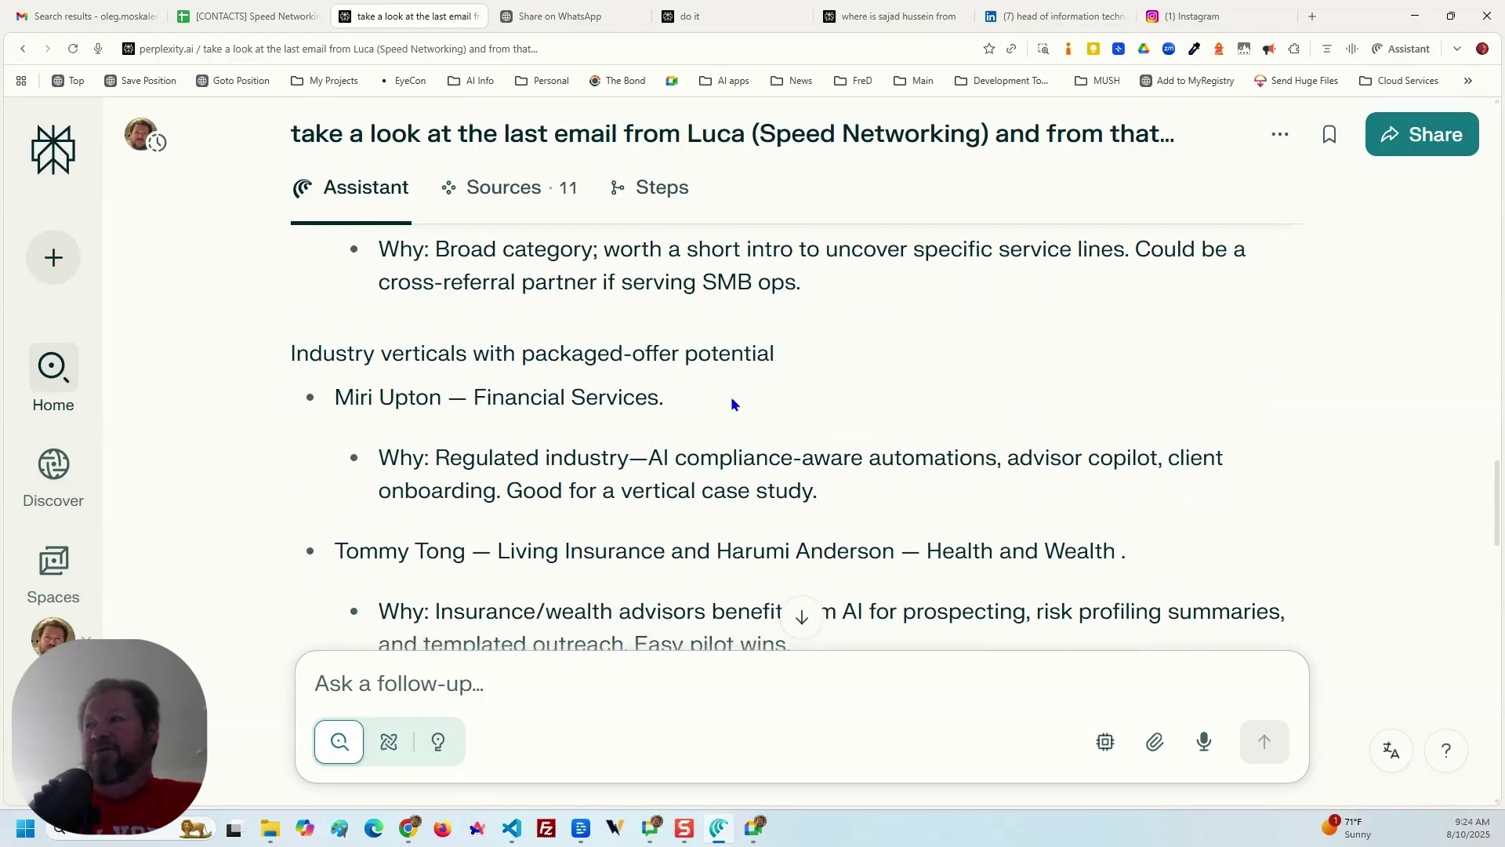
{"action": "scroll", "coordinate": [757, 398], "scroll_direction": "down", "scroll_amount": 6}
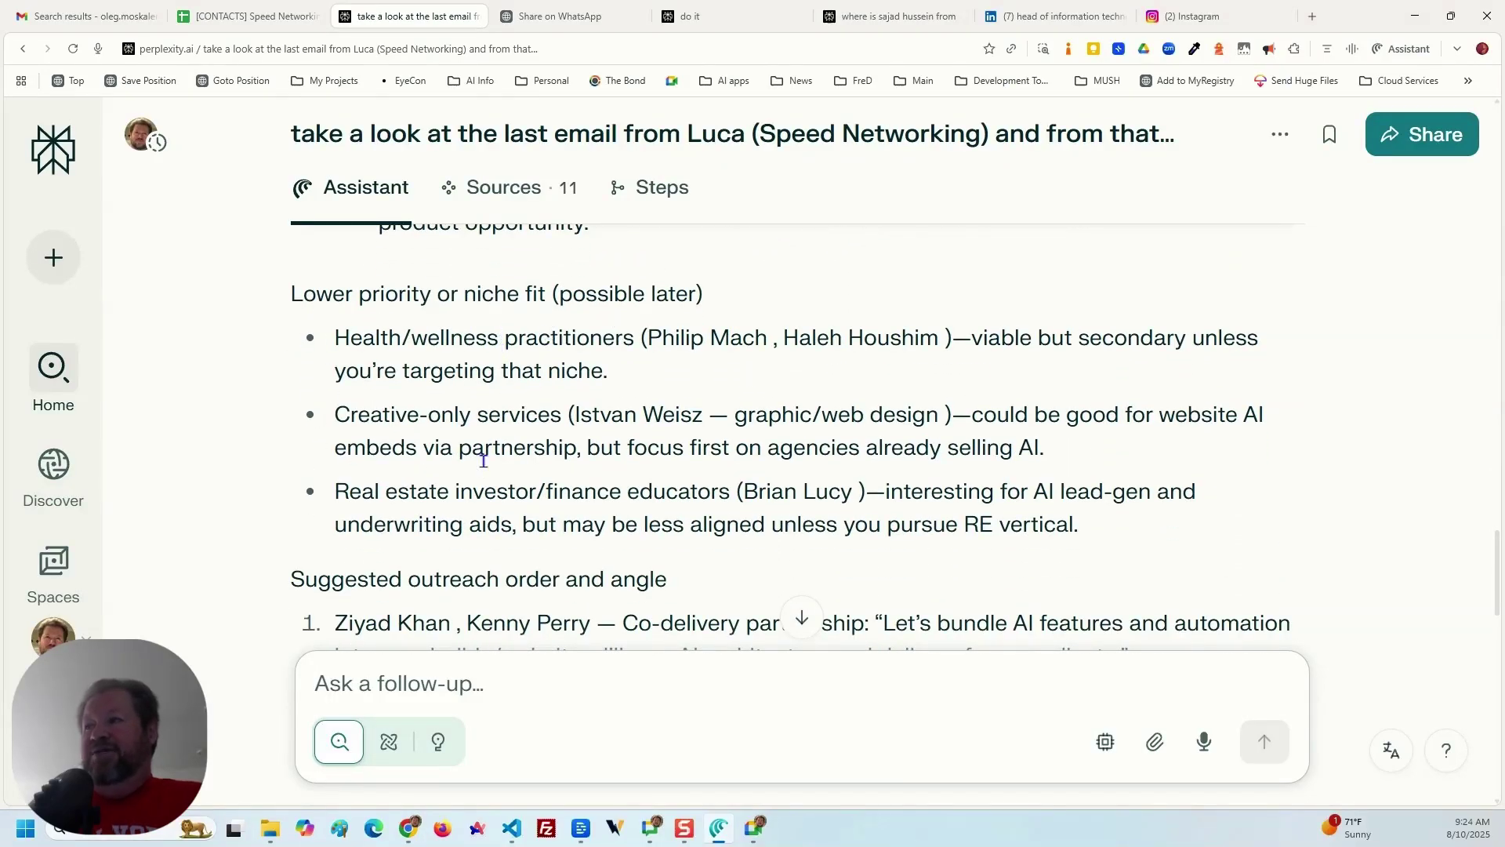
{"action": "scroll", "coordinate": [485, 460], "scroll_direction": "down", "scroll_amount": 1}
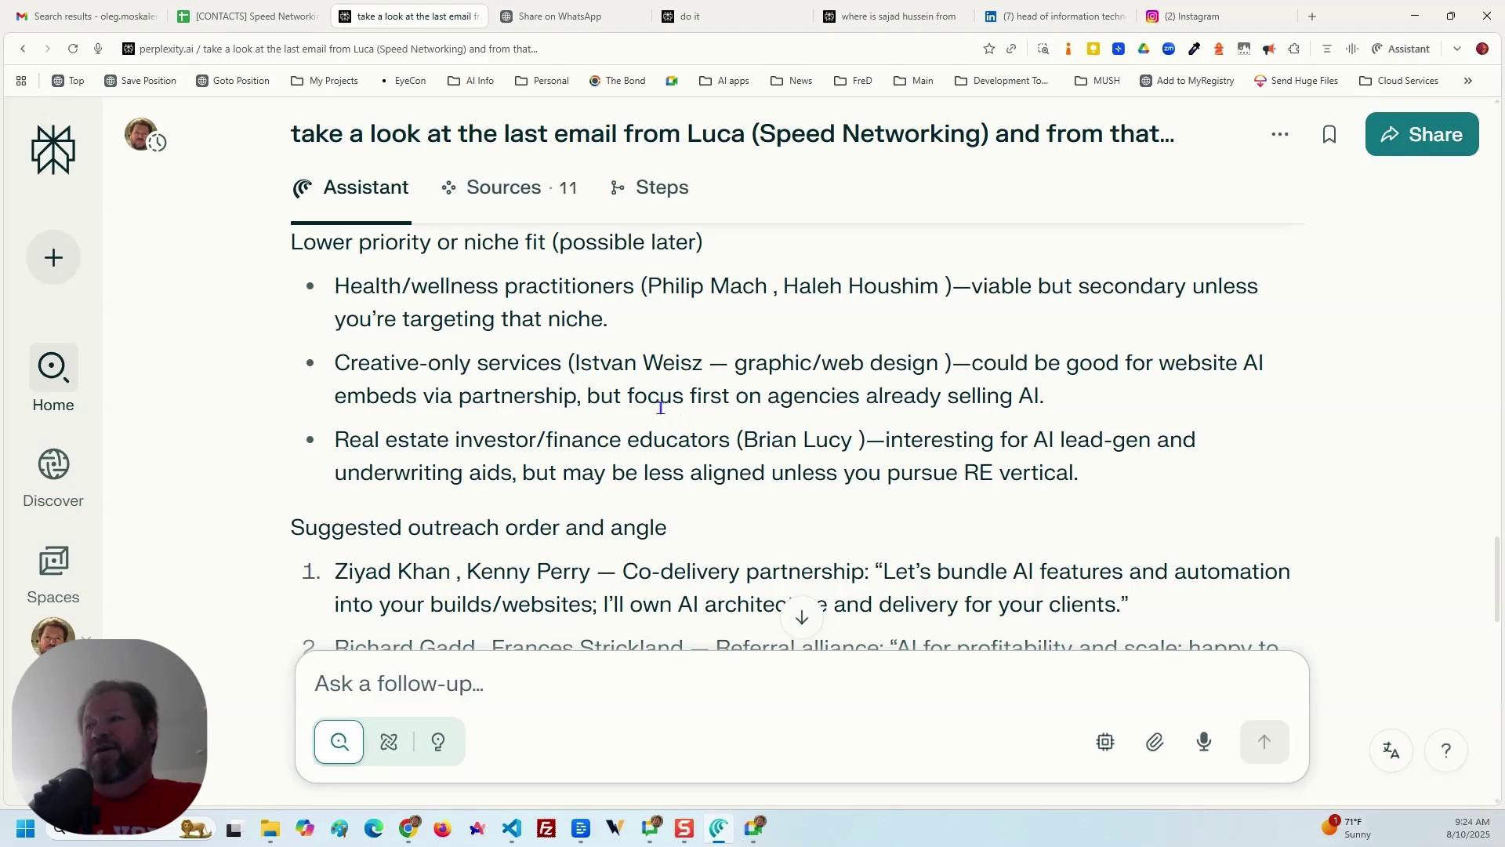
{"action": "scroll", "coordinate": [657, 439], "scroll_direction": "down", "scroll_amount": 2}
{"action": "scroll", "coordinate": [656, 436], "scroll_direction": "down", "scroll_amount": 3}
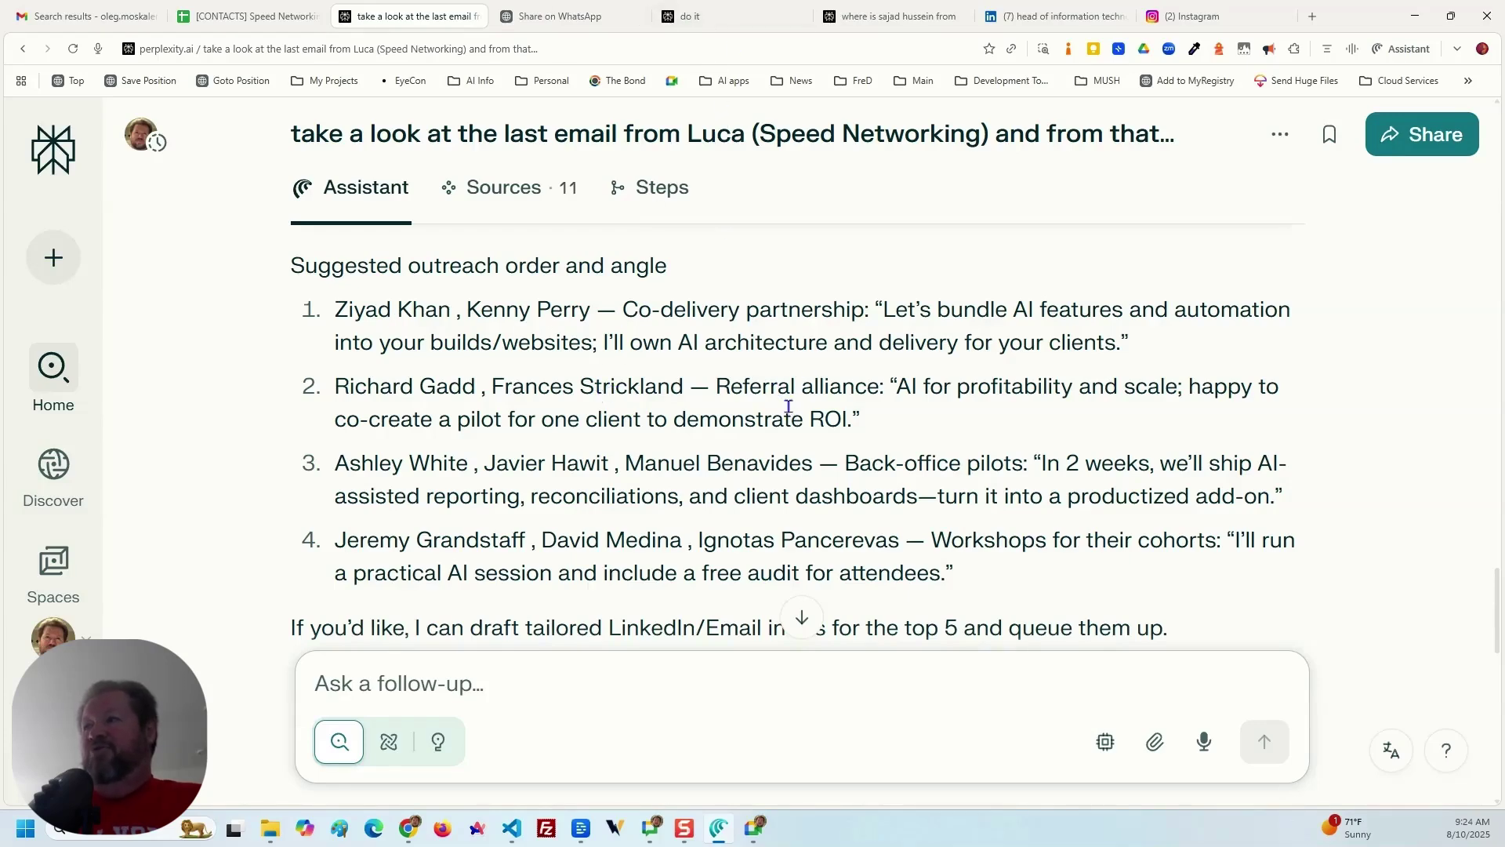
{"action": "scroll", "coordinate": [794, 396], "scroll_direction": "down", "scroll_amount": 1}
{"action": "scroll", "coordinate": [794, 396], "scroll_direction": "down", "scroll_amount": 3}
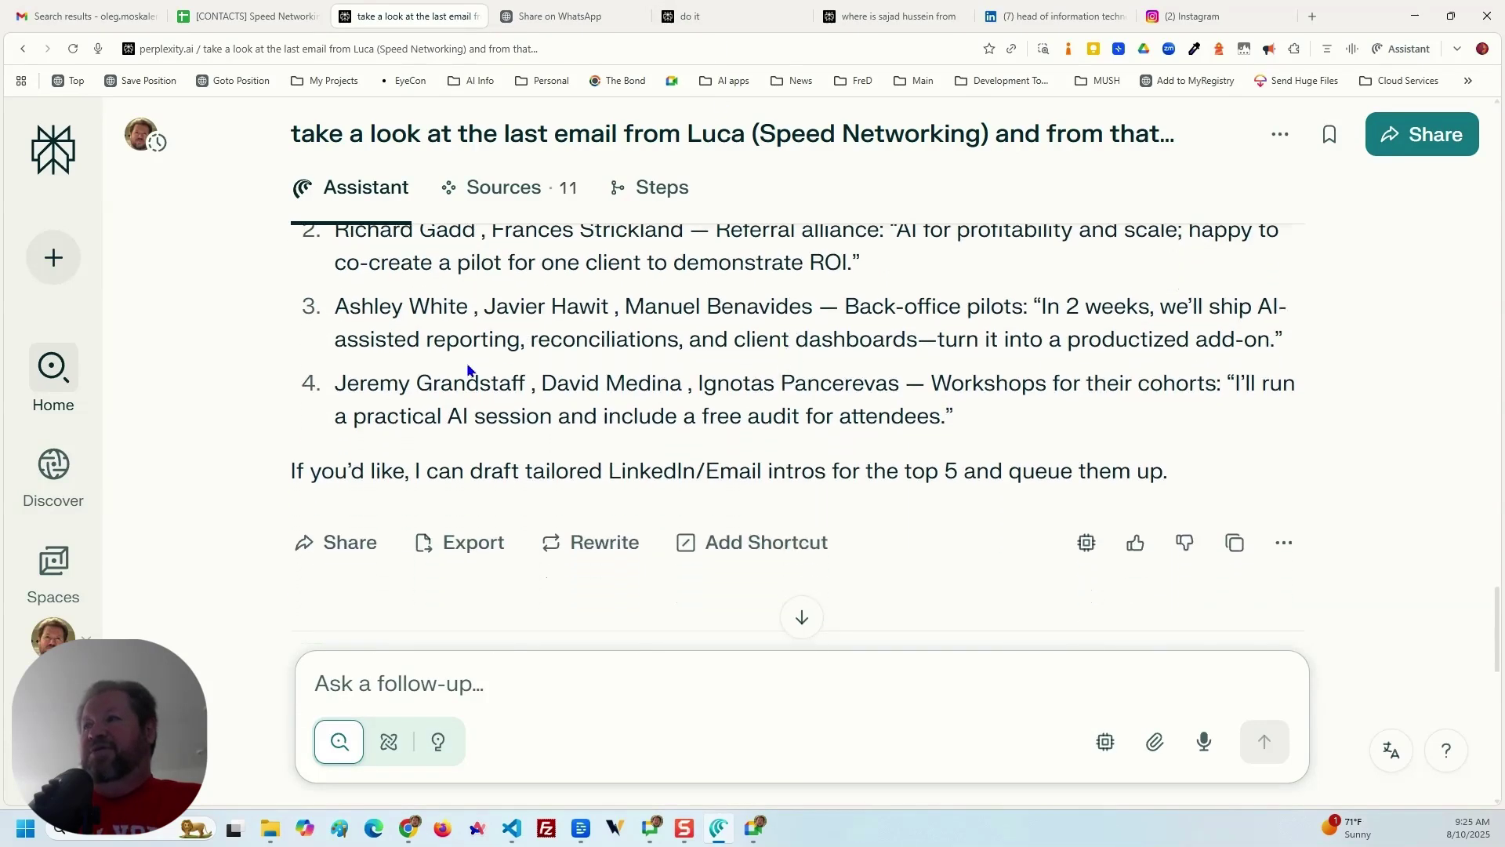
{"action": "scroll", "coordinate": [581, 390], "scroll_direction": "up", "scroll_amount": 5}
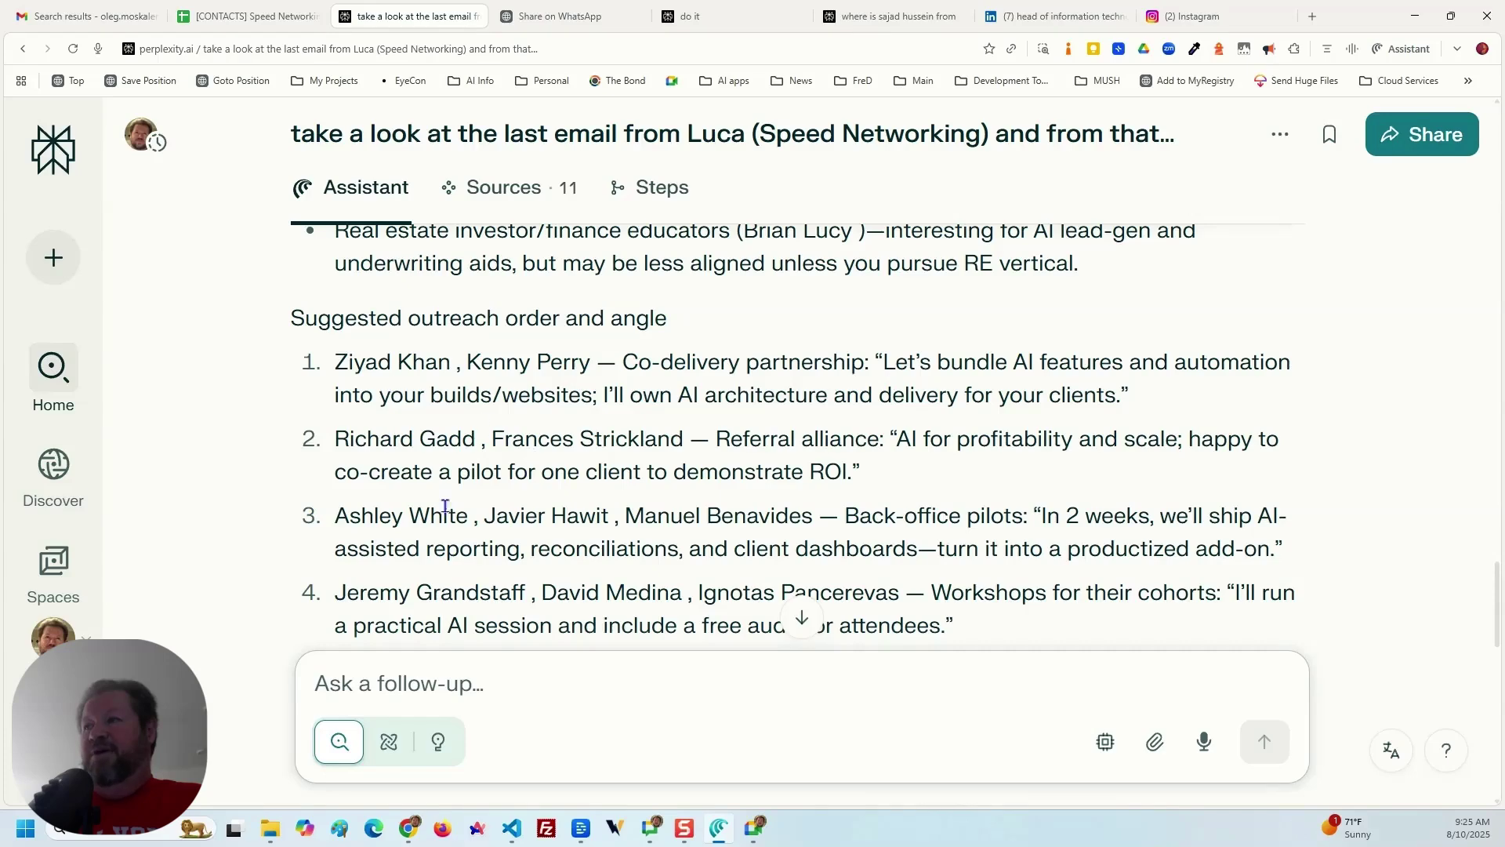
{"action": "scroll", "coordinate": [439, 502], "scroll_direction": "down", "scroll_amount": 3}
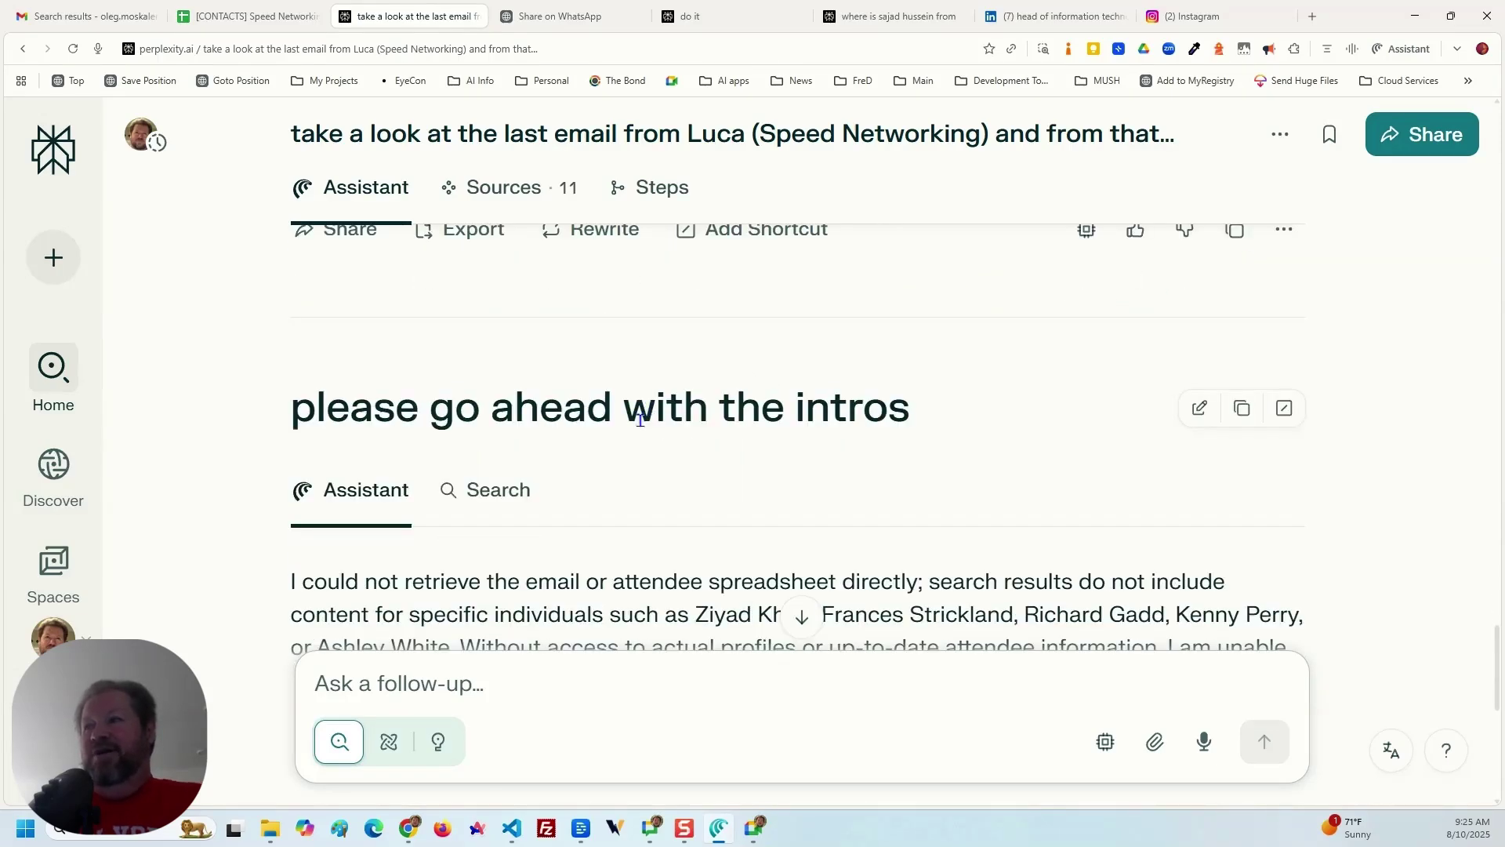
{"action": "scroll", "coordinate": [783, 350], "scroll_direction": "down", "scroll_amount": 6}
{"action": "scroll", "coordinate": [766, 353], "scroll_direction": "up", "scroll_amount": 5}
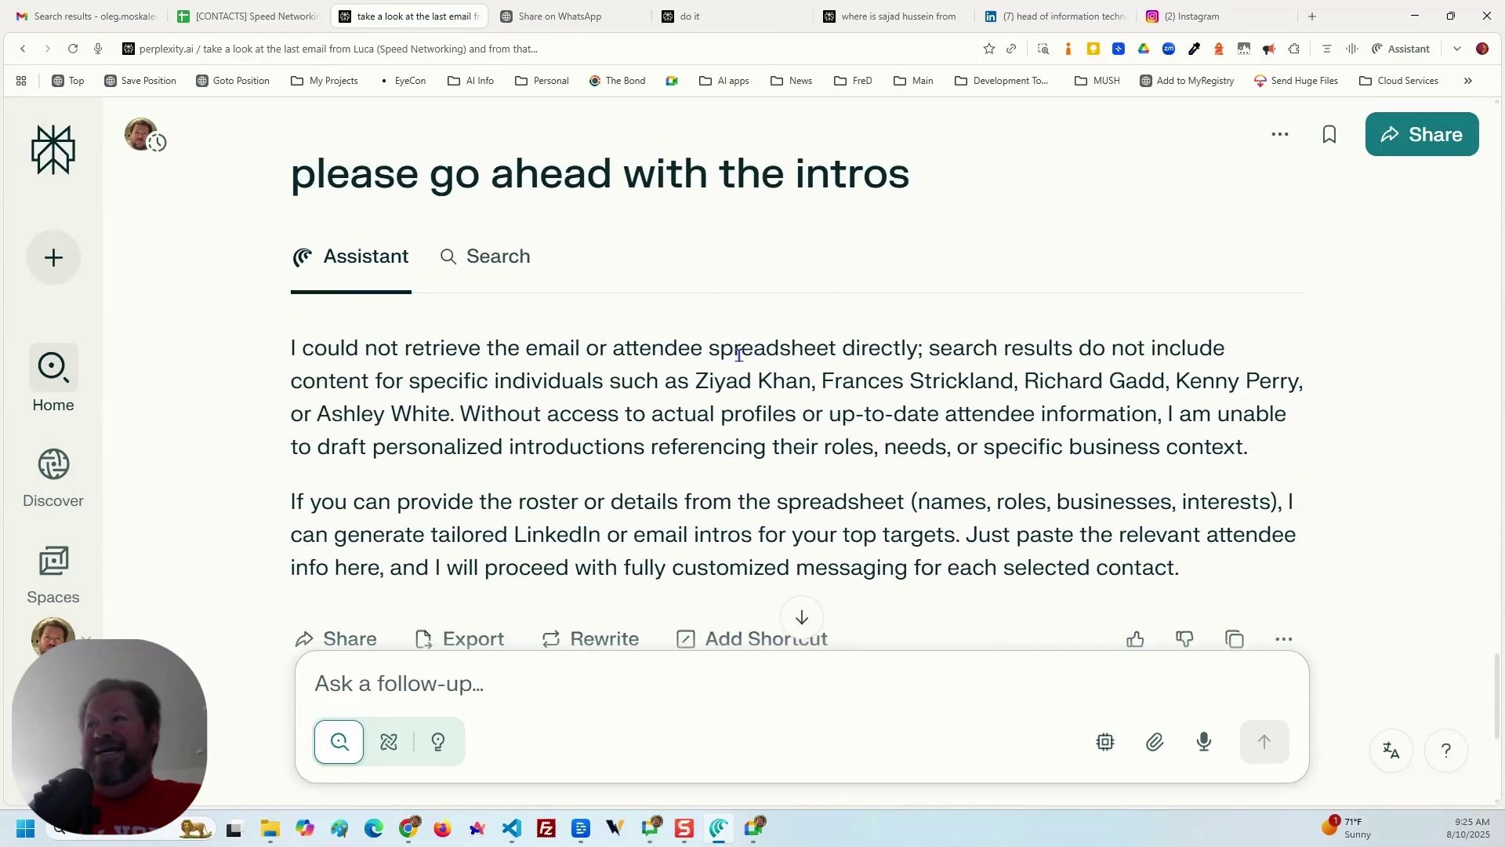
{"action": "scroll", "coordinate": [732, 355], "scroll_direction": "up", "scroll_amount": 15}
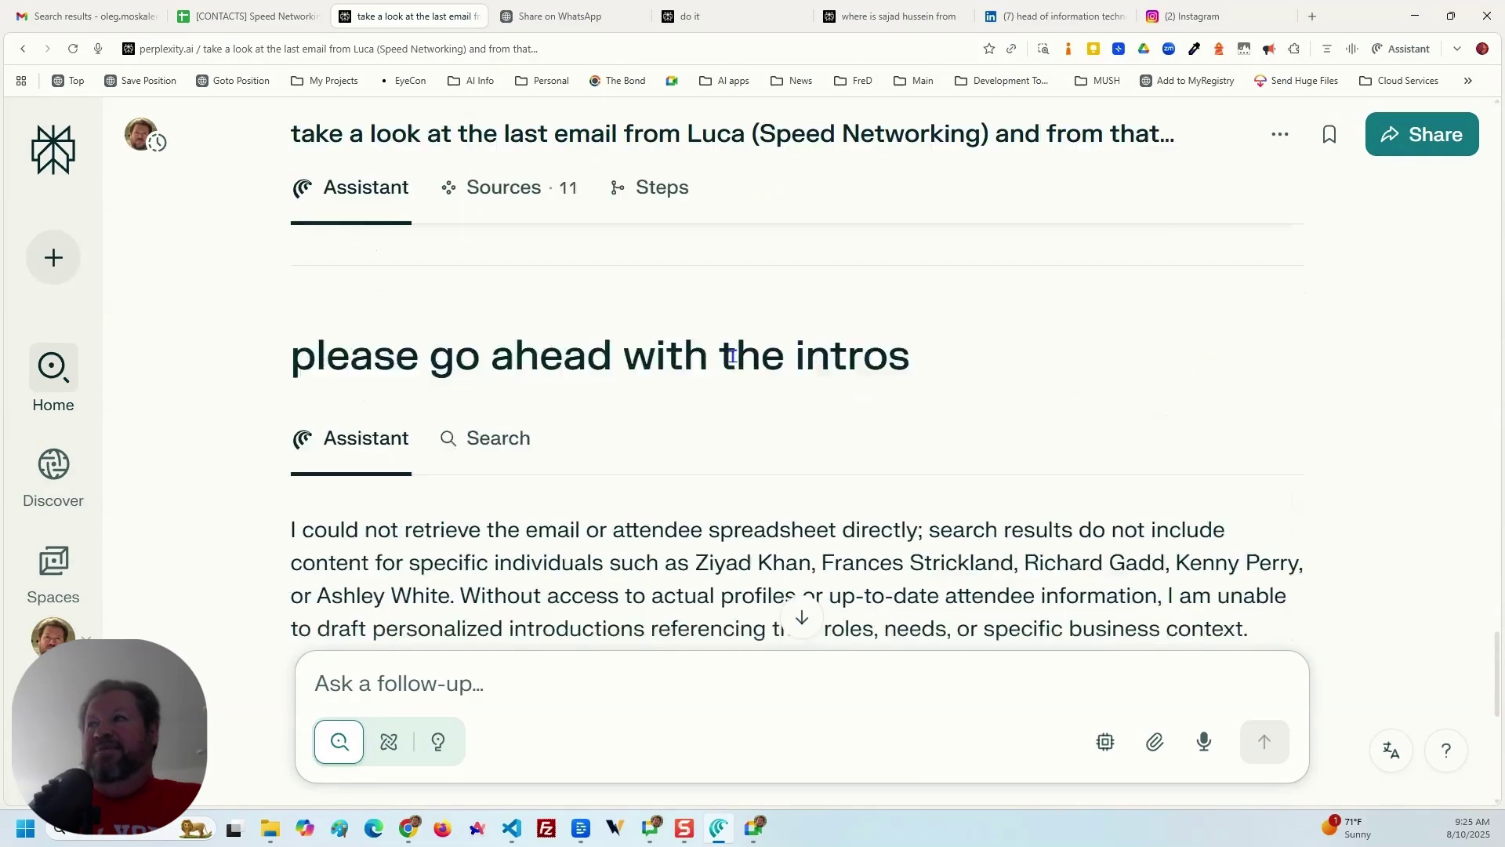
{"action": "scroll", "coordinate": [728, 355], "scroll_direction": "up", "scroll_amount": 20}
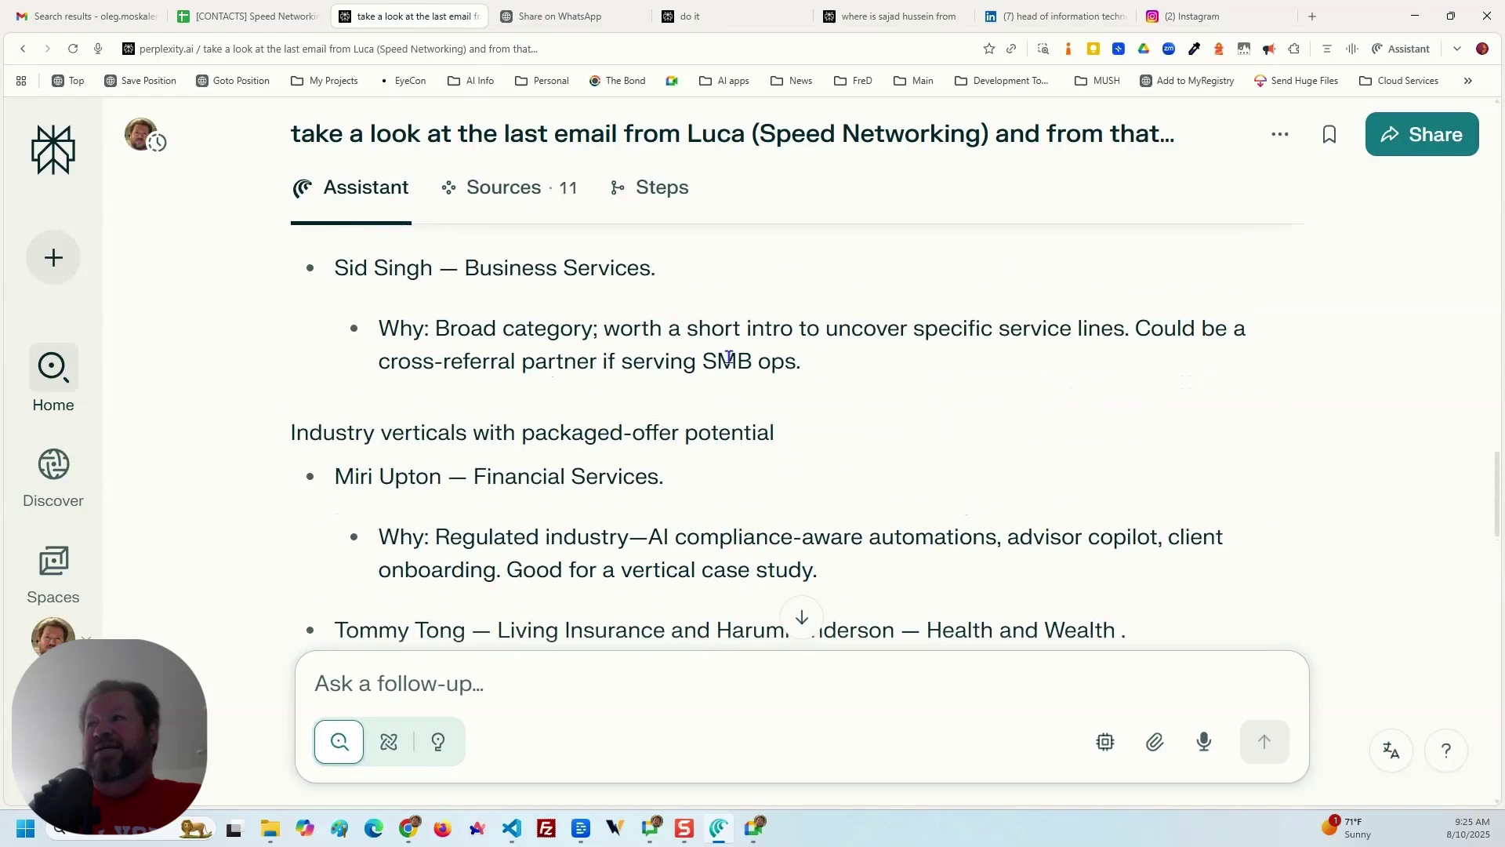
{"action": "scroll", "coordinate": [716, 367], "scroll_direction": "up", "scroll_amount": 20}
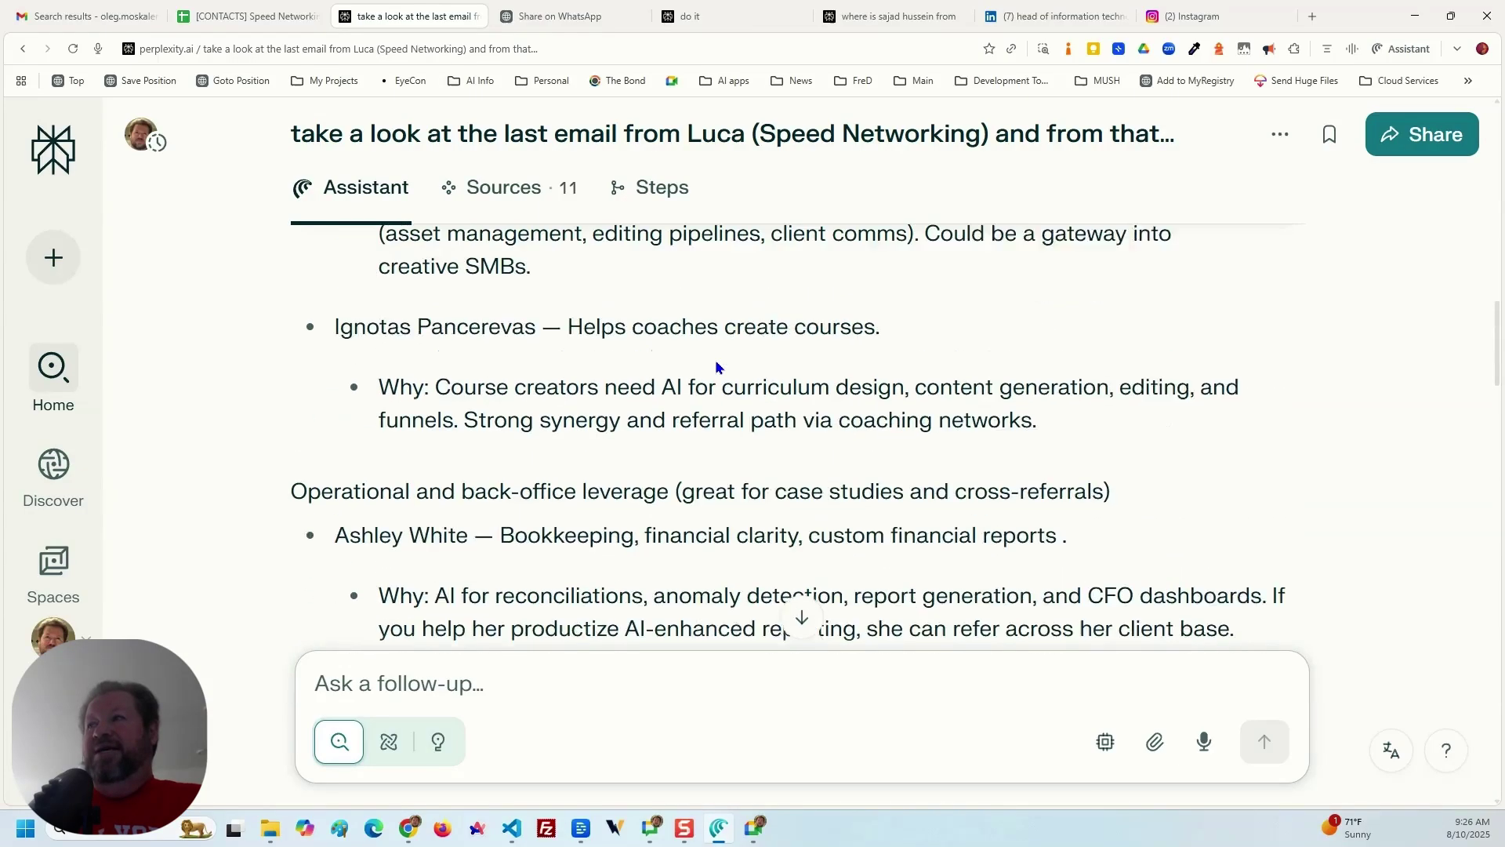
{"action": "scroll", "coordinate": [716, 367], "scroll_direction": "up", "scroll_amount": 15}
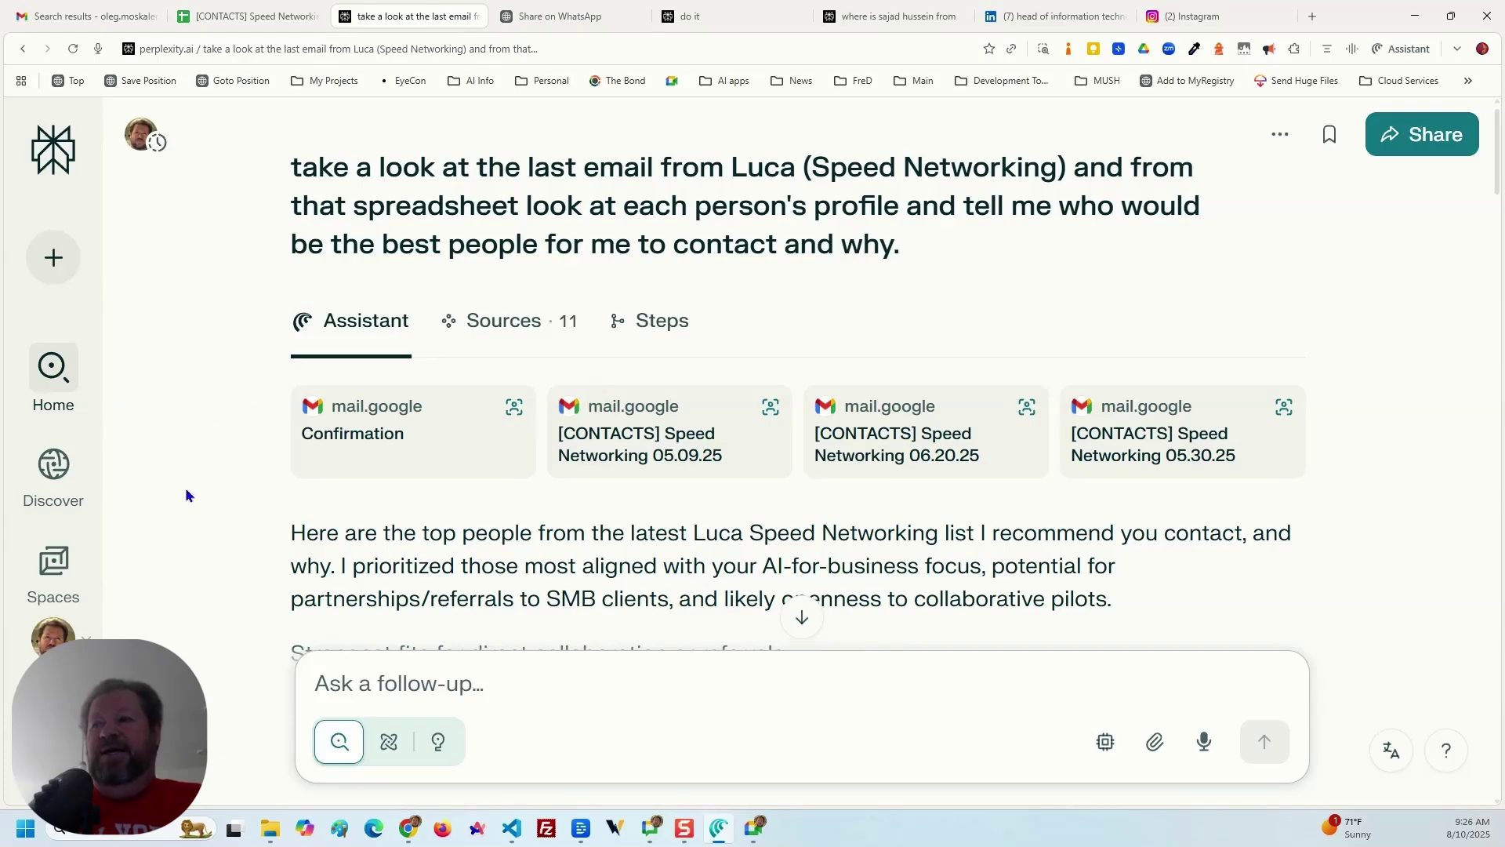
Open the account menu from the profile avatar at the bottom of the sidebar.
{"action": "scroll", "coordinate": [186, 494], "scroll_direction": "down", "scroll_amount": 2}
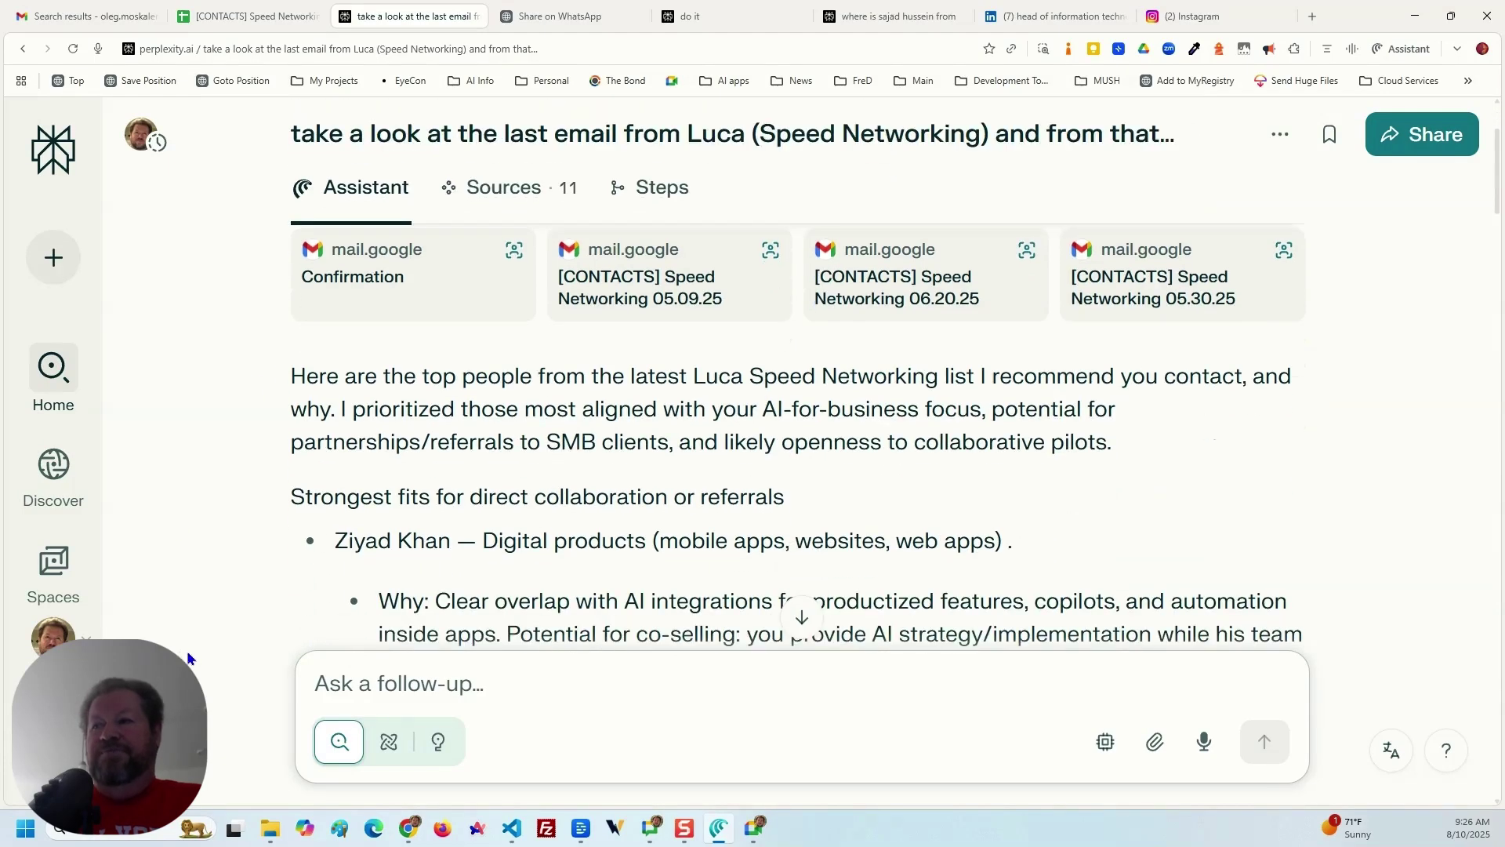
{"action": "mouse_move", "coordinate": [54, 635]}
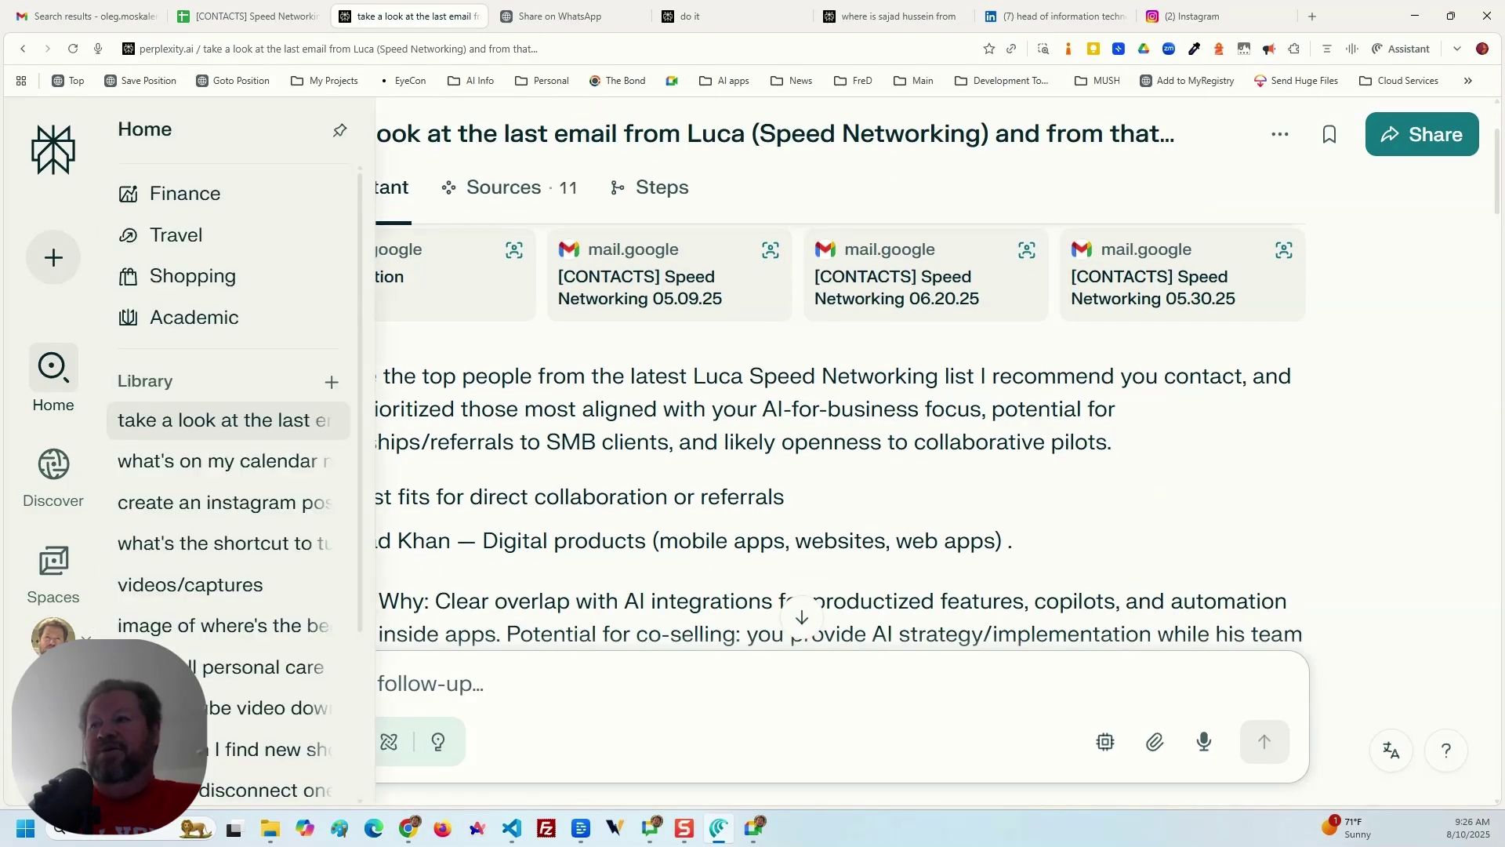
{"action": "left_click", "coordinate": [53, 637]}
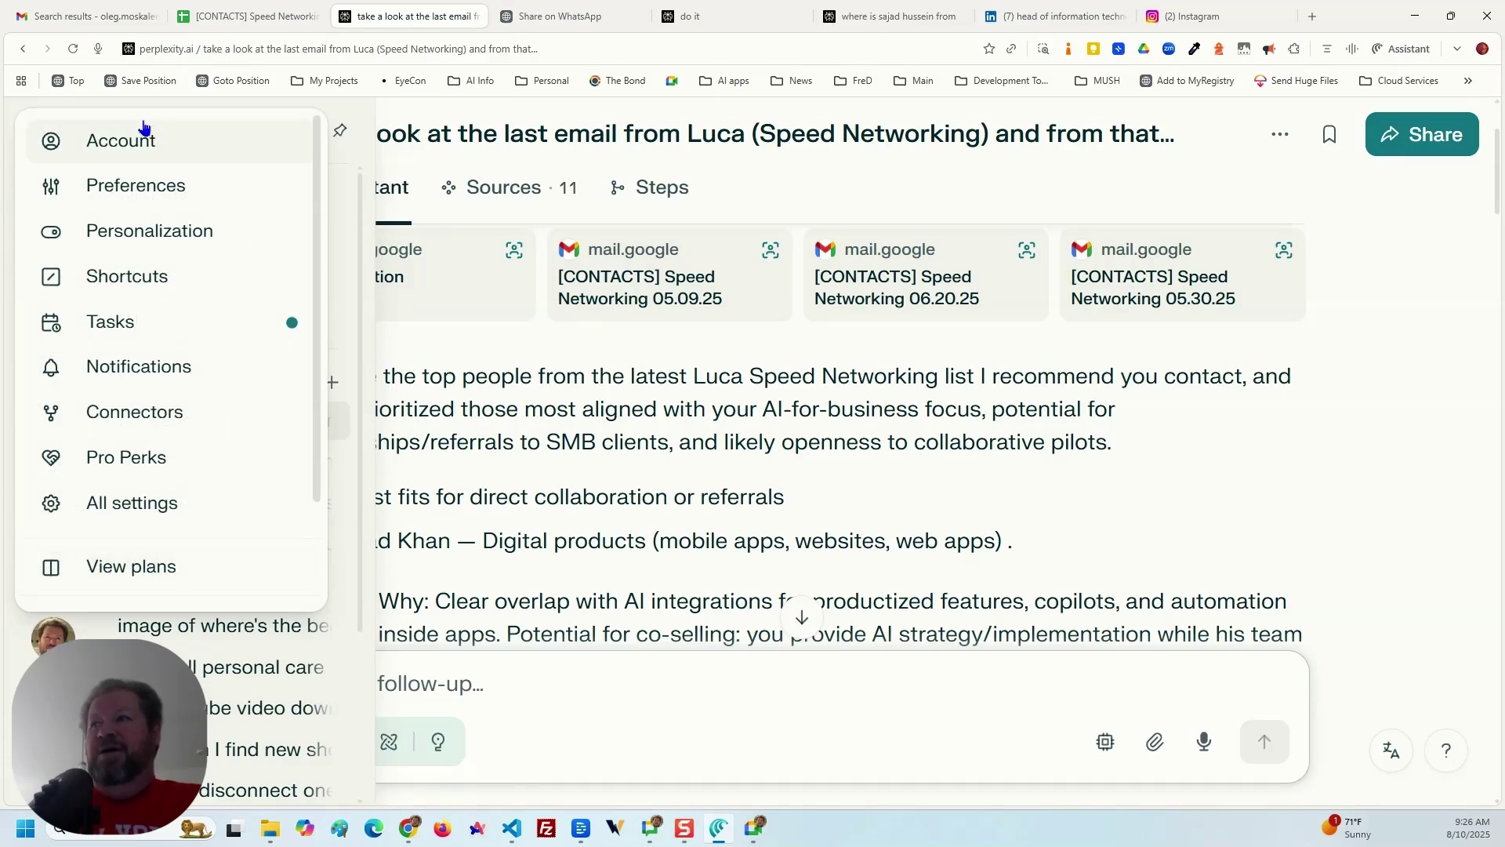
Show the Connectors page with Gmail with Calendar connected and WhatsApp available.
{"action": "left_click", "coordinate": [142, 416]}
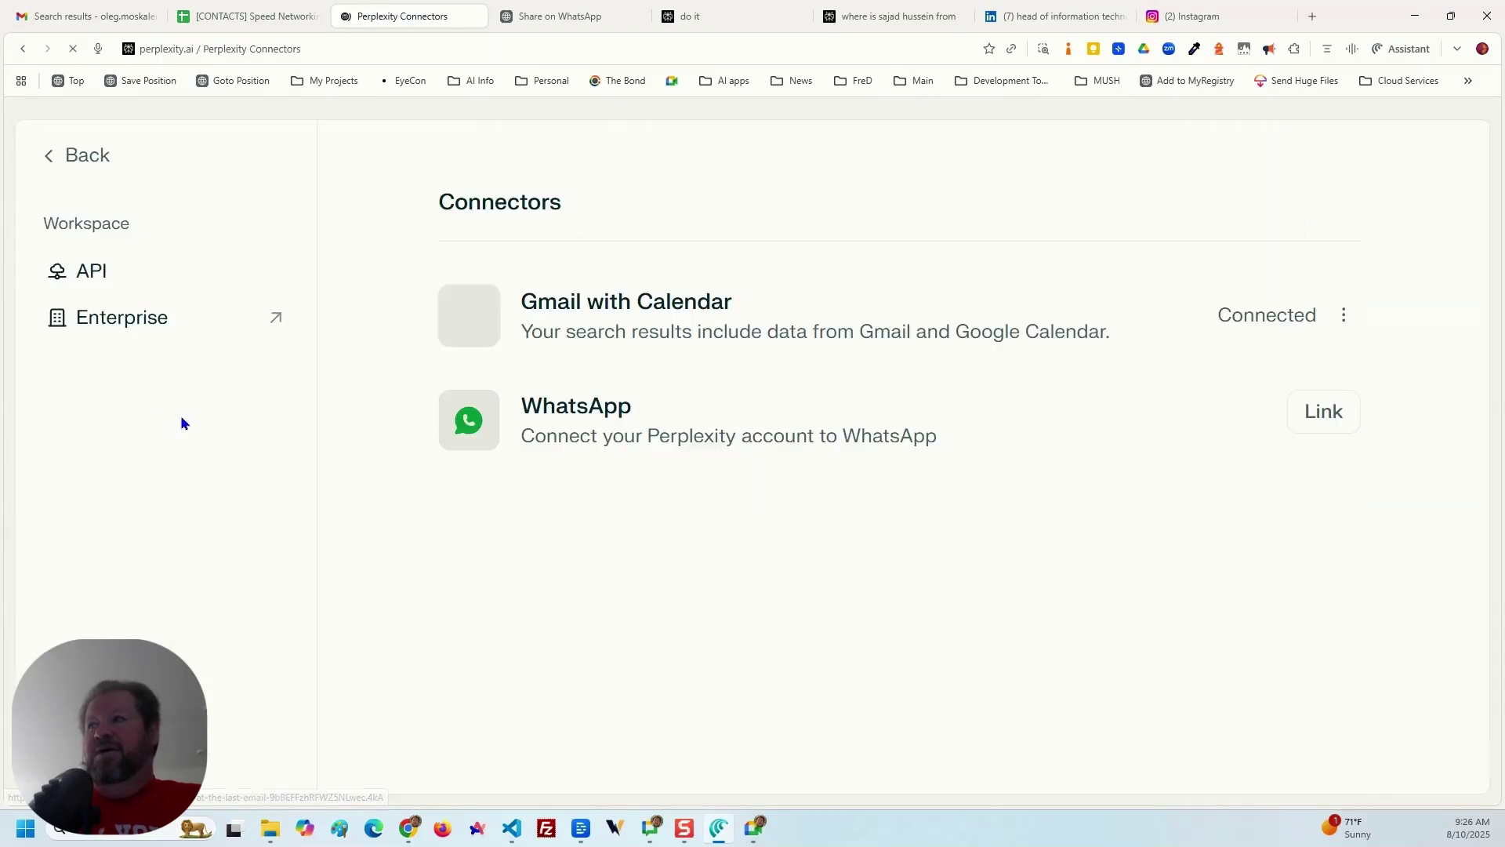